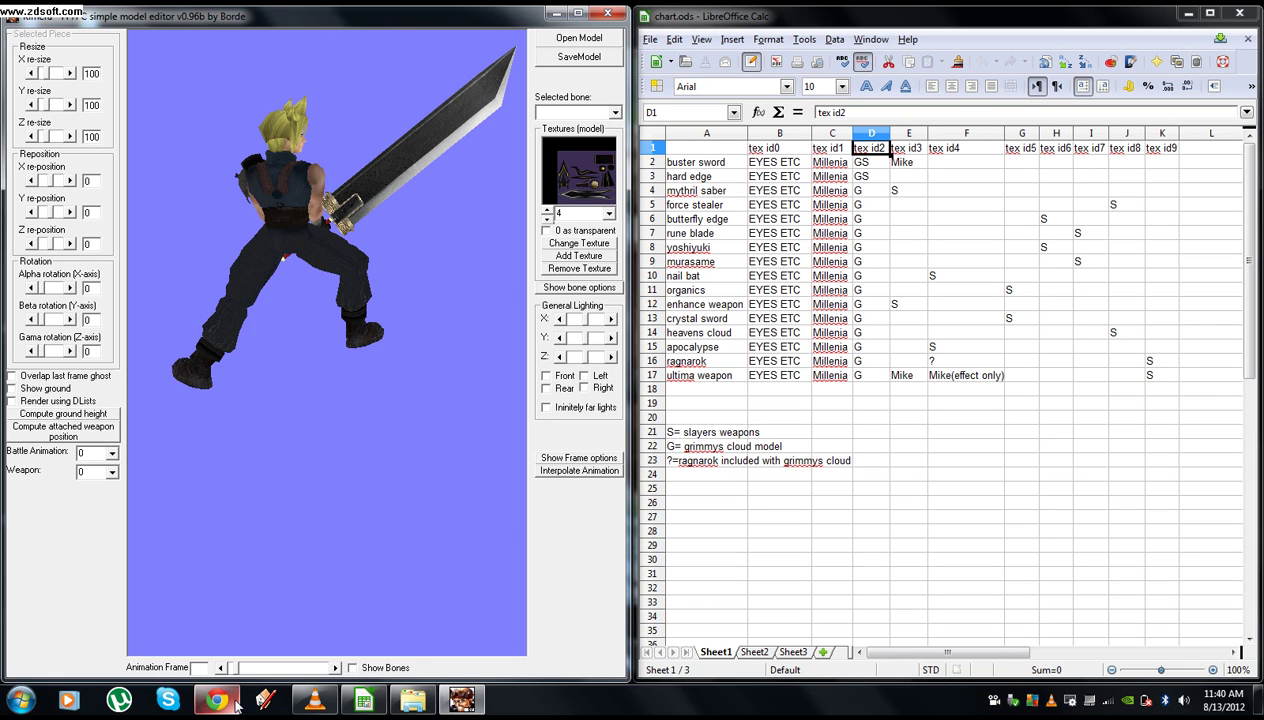
# Step: Switch to Windows Explorer and open the Versión 1.0 folder inside WeaponModv1.0-slayersnextr to view its files
pyautogui.click(412, 700)
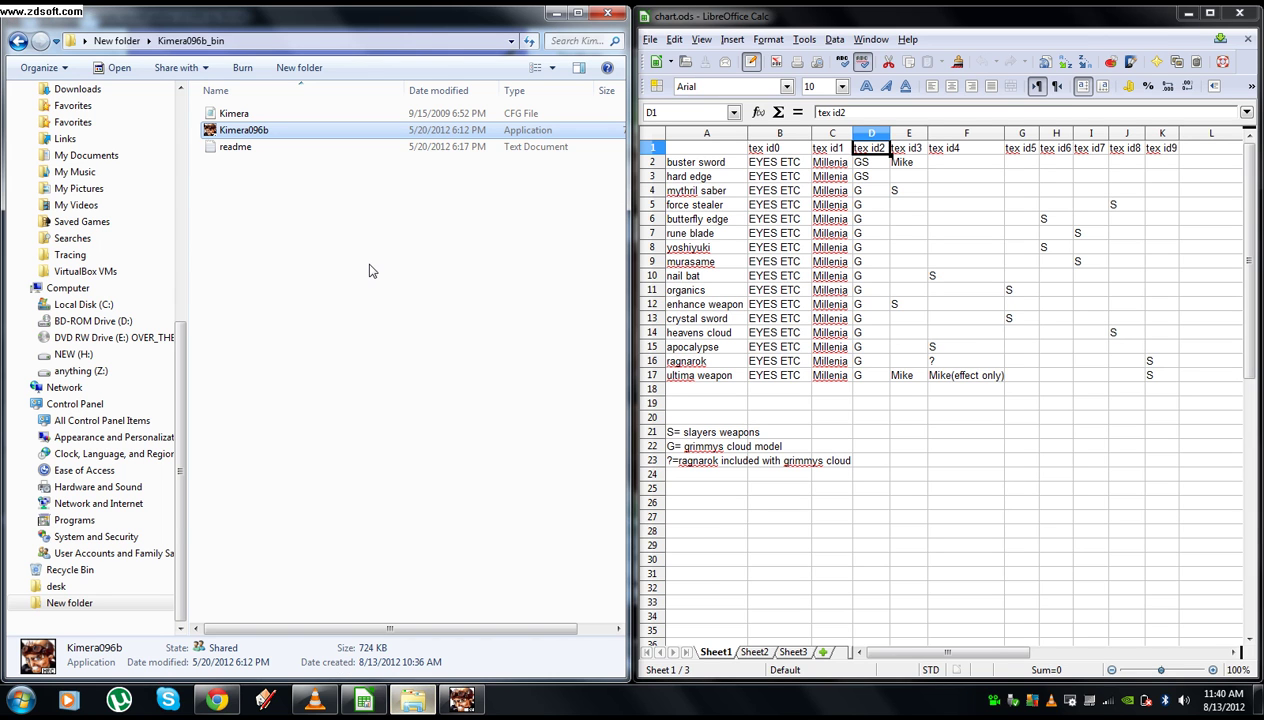
pyautogui.click(133, 40)
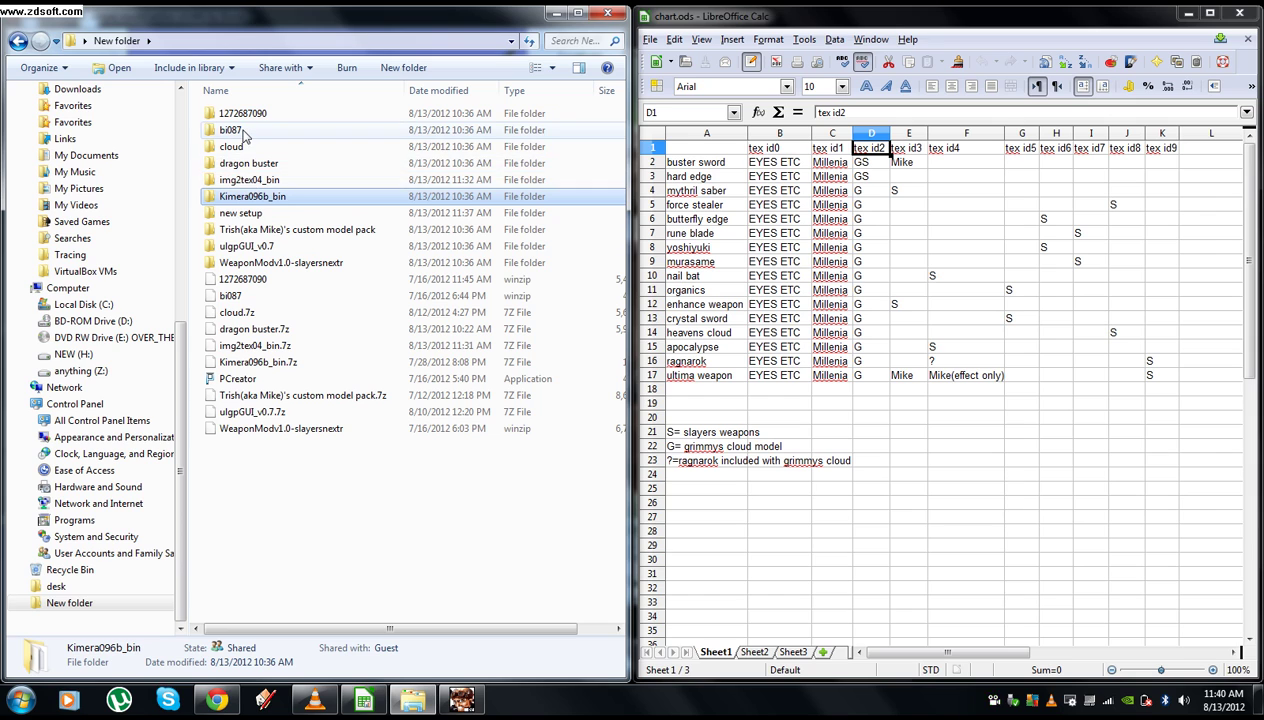
pyautogui.doubleClick(311, 263)
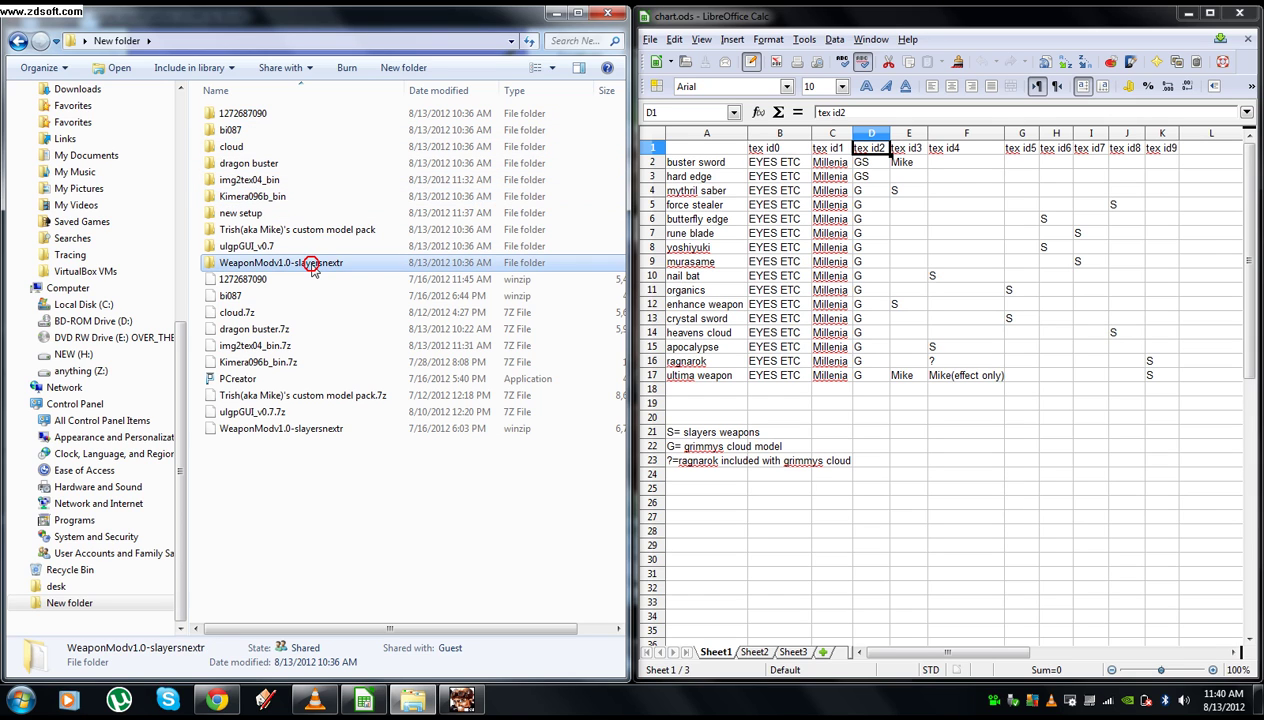
pyautogui.doubleClick(244, 130)
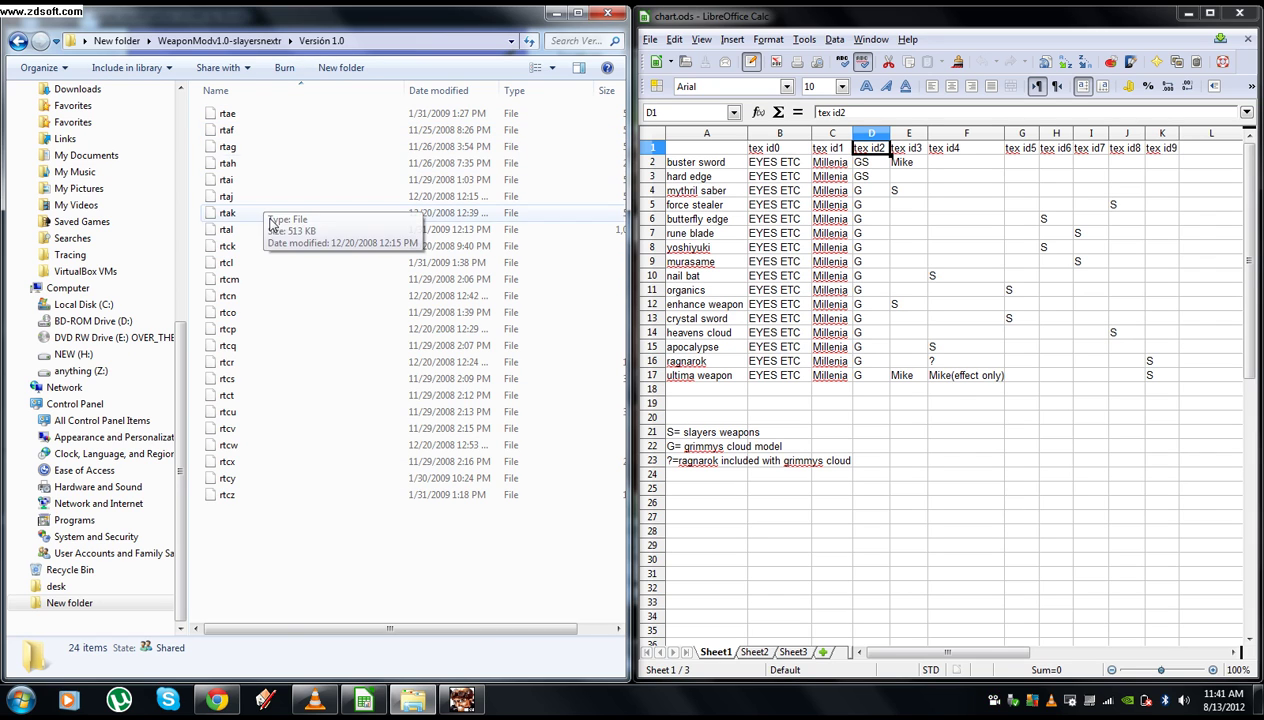
# Step: Launch the Biturn application from the Biturn folder inside bi087
pyautogui.click(117, 41)
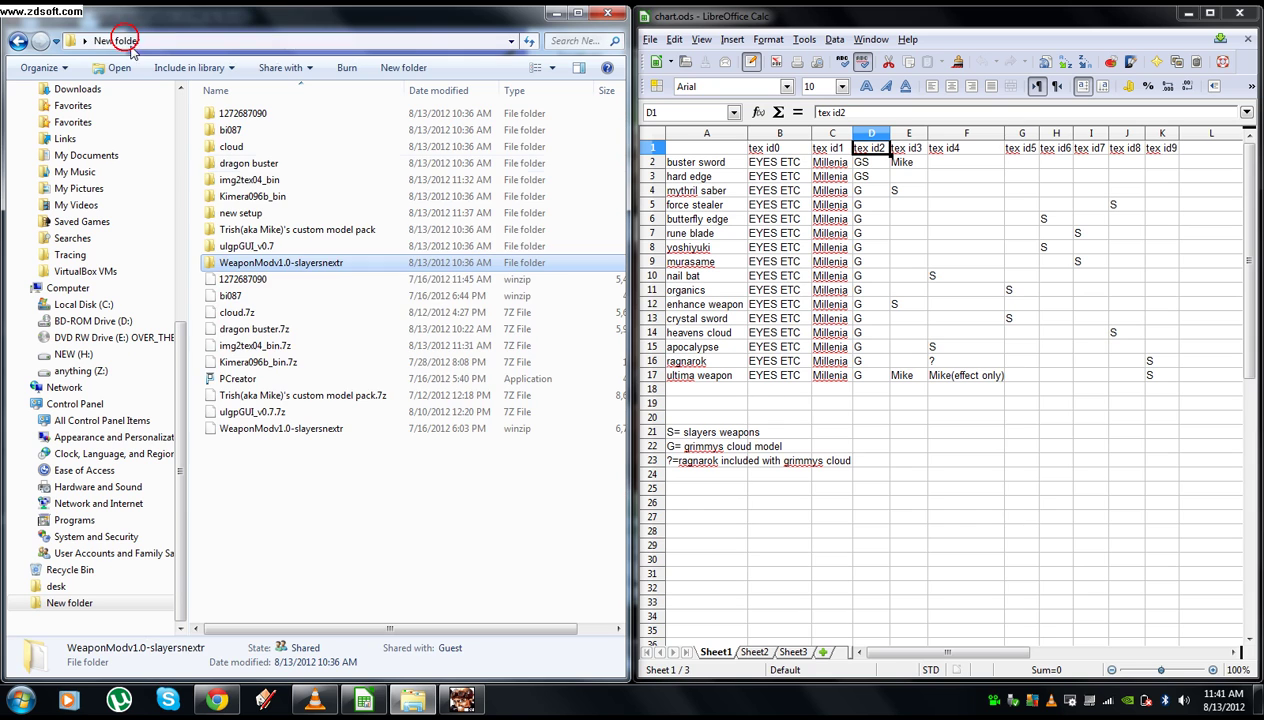
pyautogui.doubleClick(236, 130)
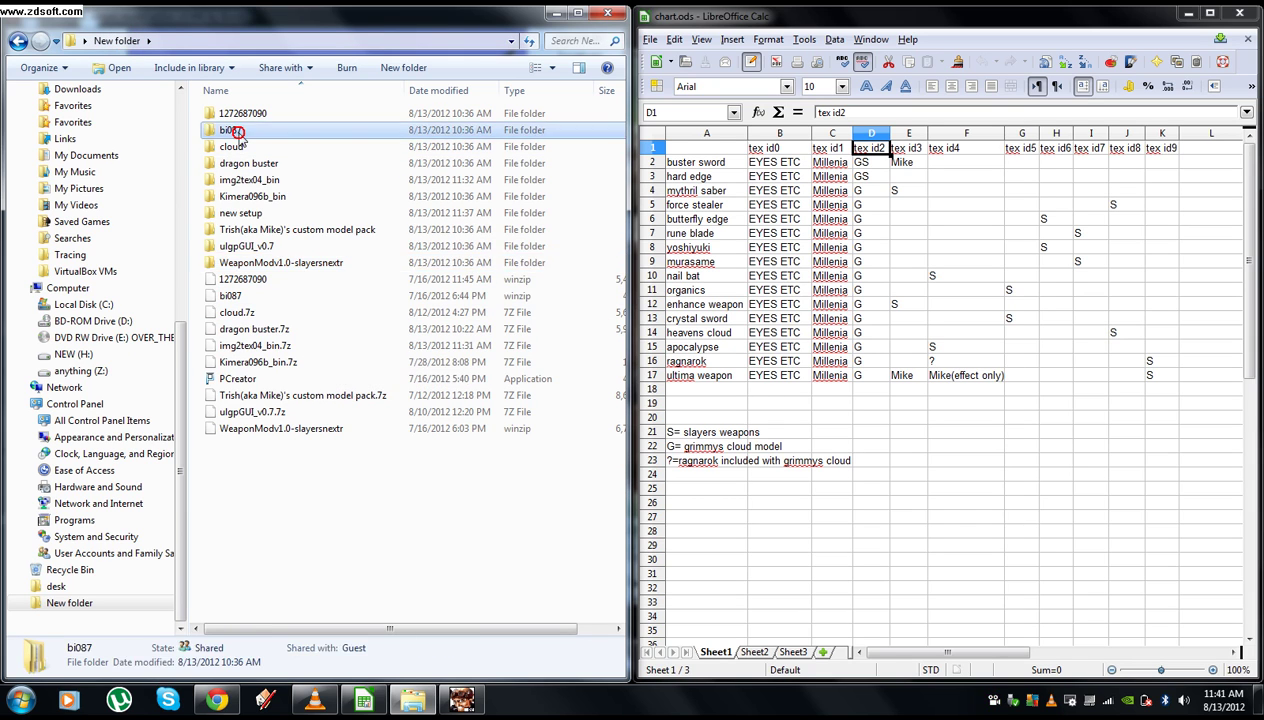
pyautogui.click(245, 118)
pyautogui.doubleClick(245, 118)
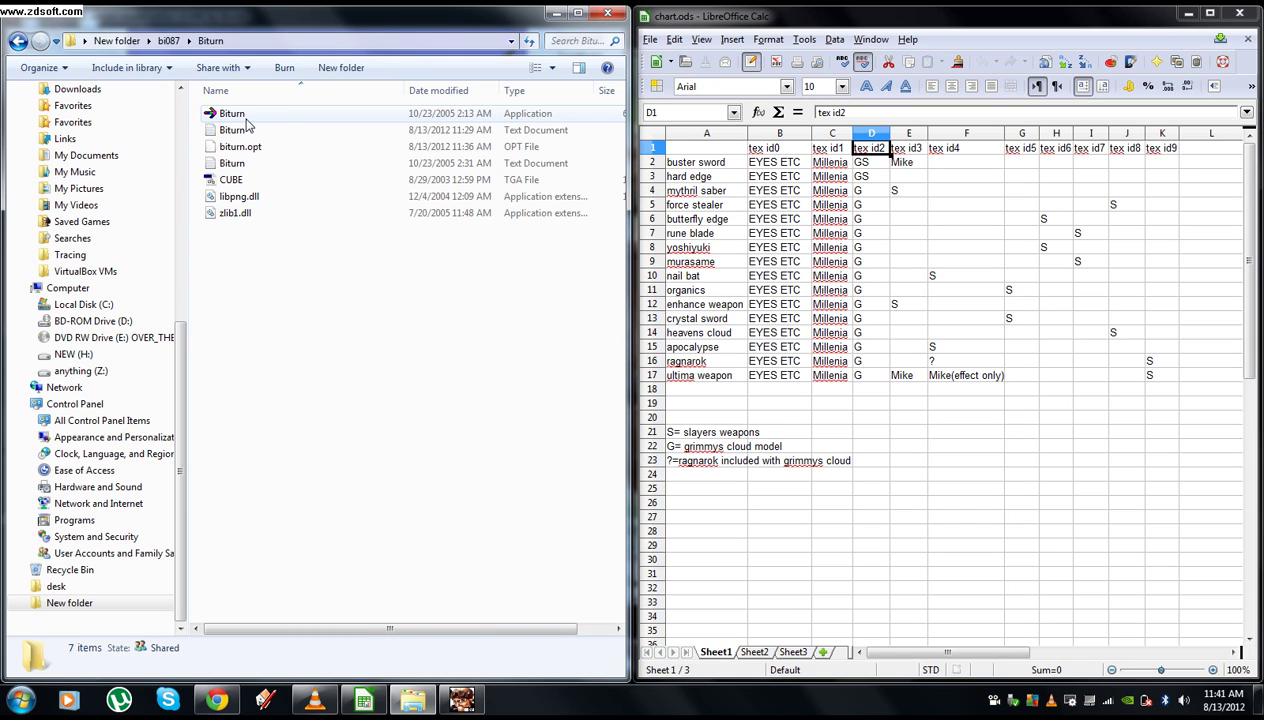
pyautogui.click(246, 119)
pyautogui.doubleClick(246, 119)
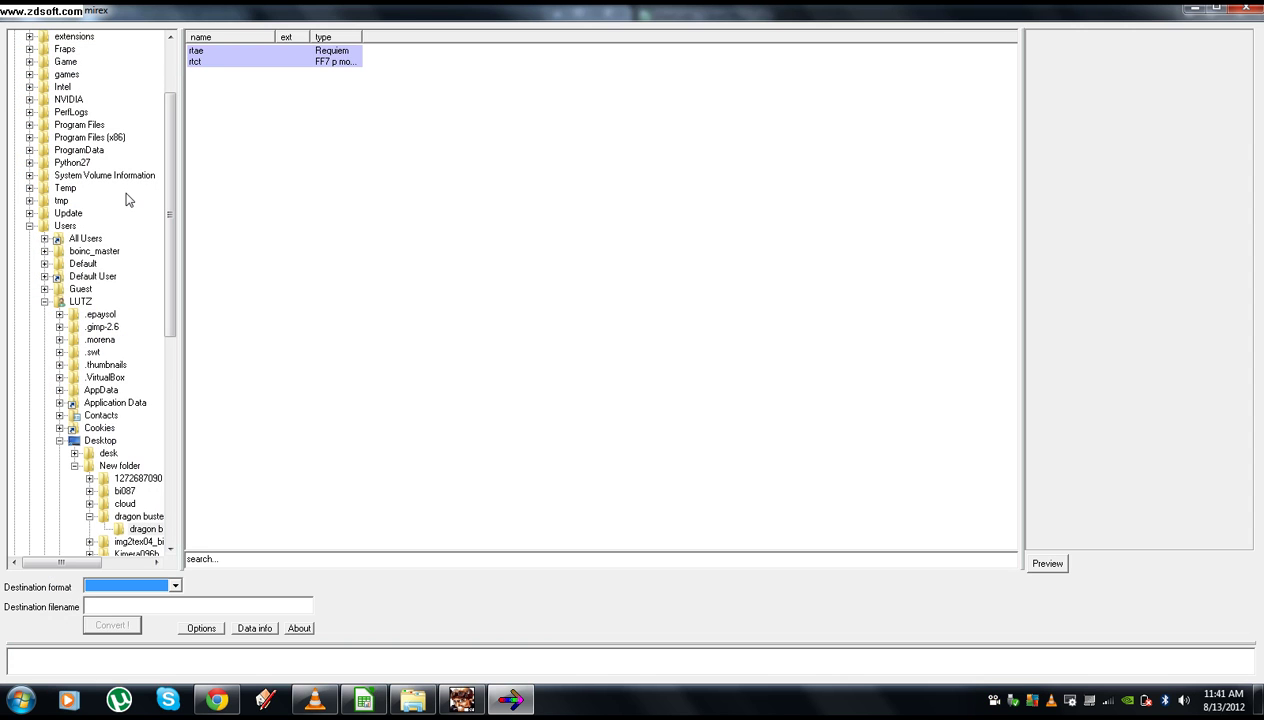
# Step: Browse to the Versión 1.0 folder of WeaponModv1.0-slayersnextr in Biturn's folder tree
pyautogui.moveTo(174, 293); pyautogui.dragTo(167, 377)
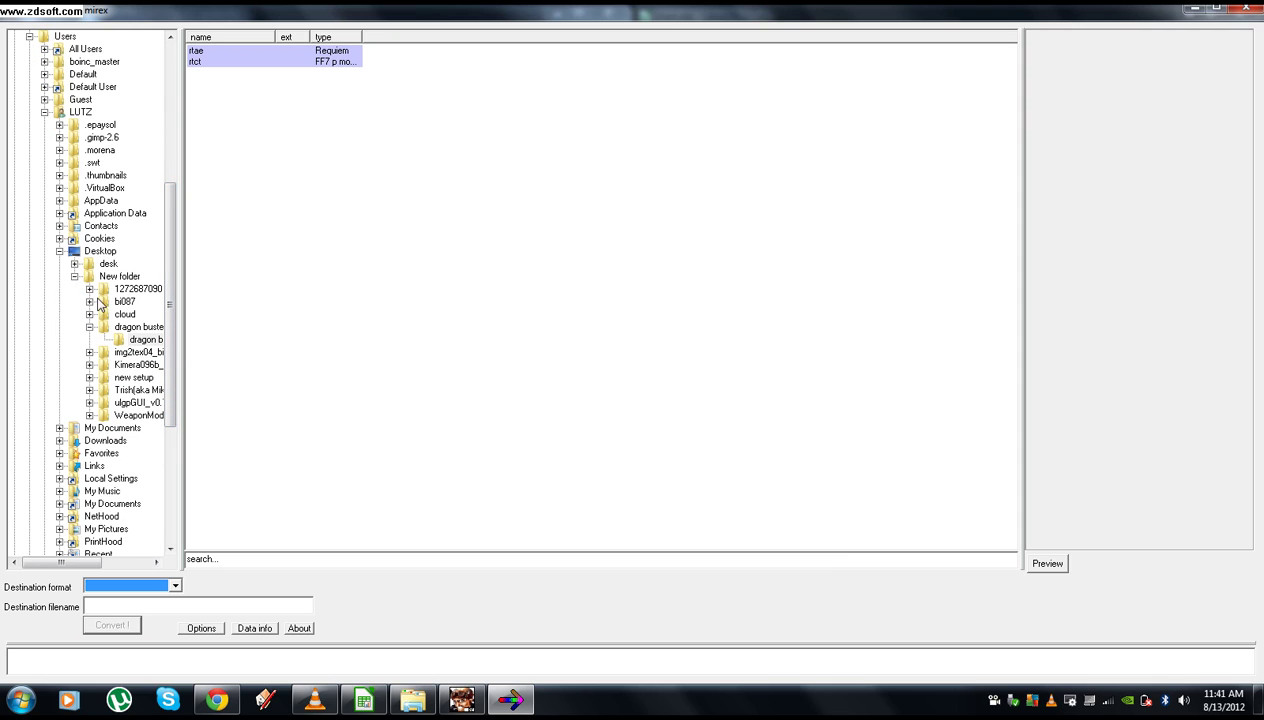
pyautogui.moveTo(97, 561); pyautogui.dragTo(136, 562)
pyautogui.doubleClick(126, 415)
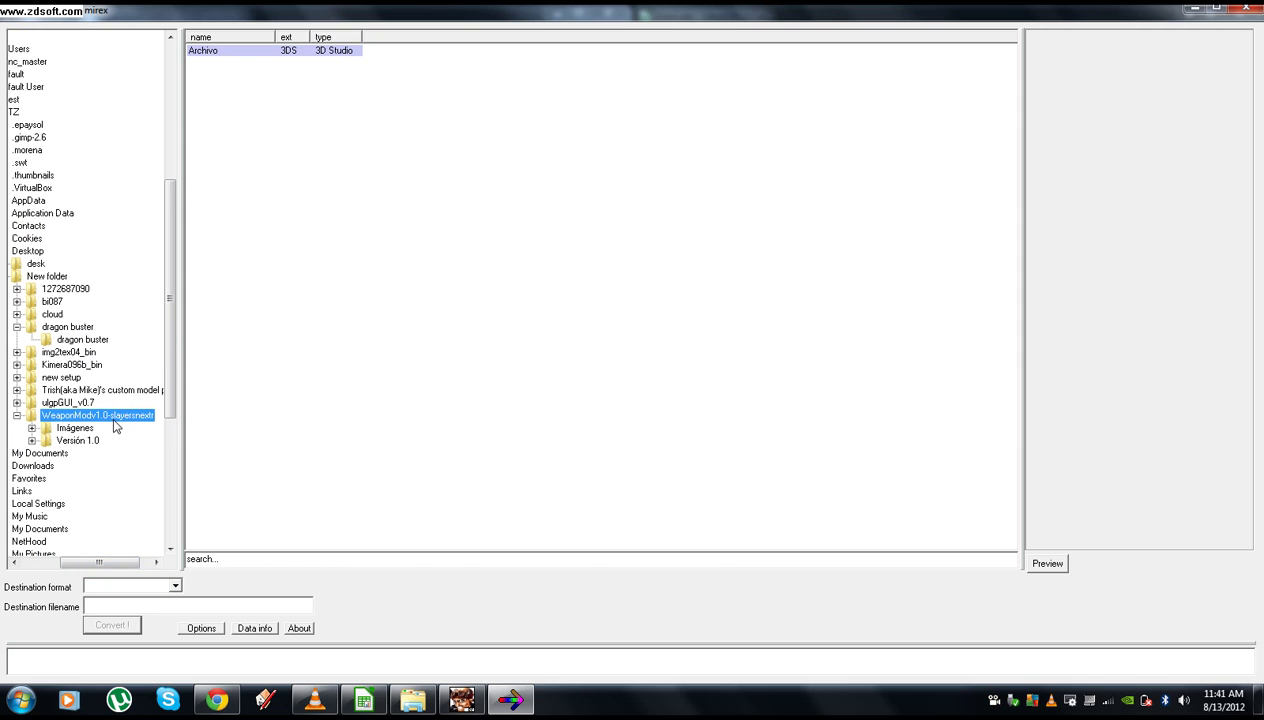
pyautogui.click(77, 443)
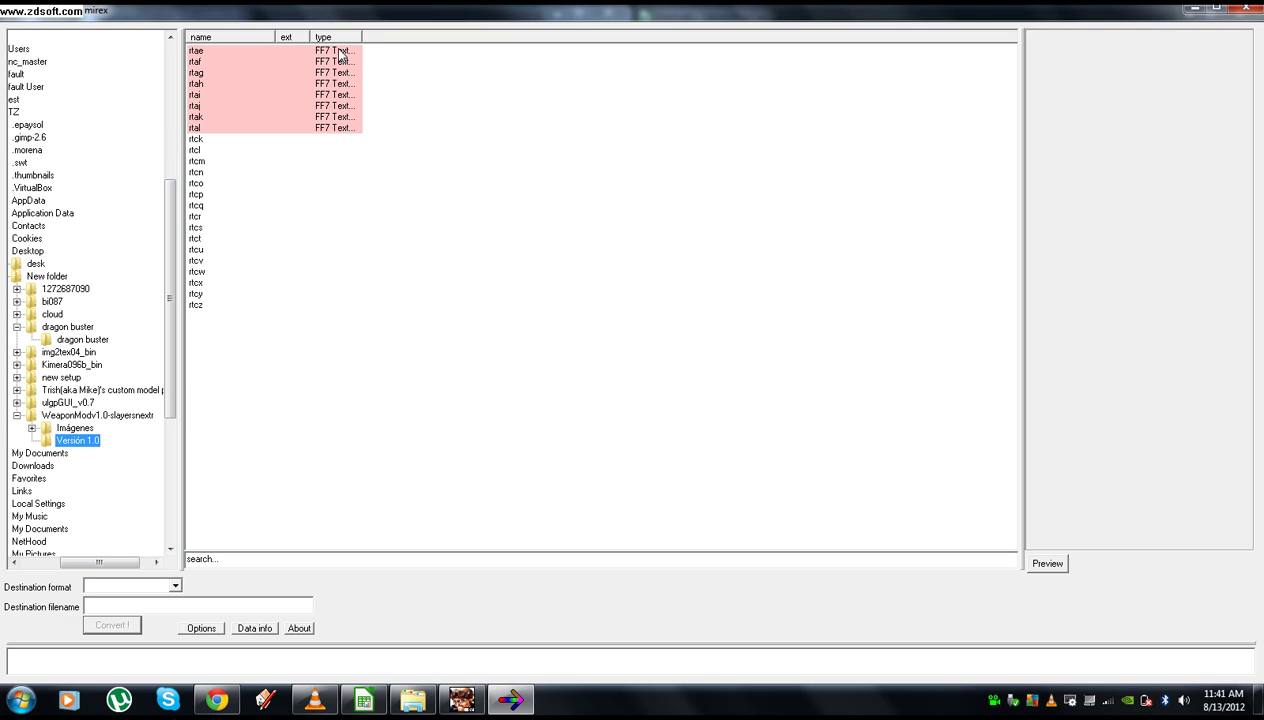
# Step: Preview the rtal texture and check the untyped rtc files below it for their file type
pyautogui.click(249, 128)
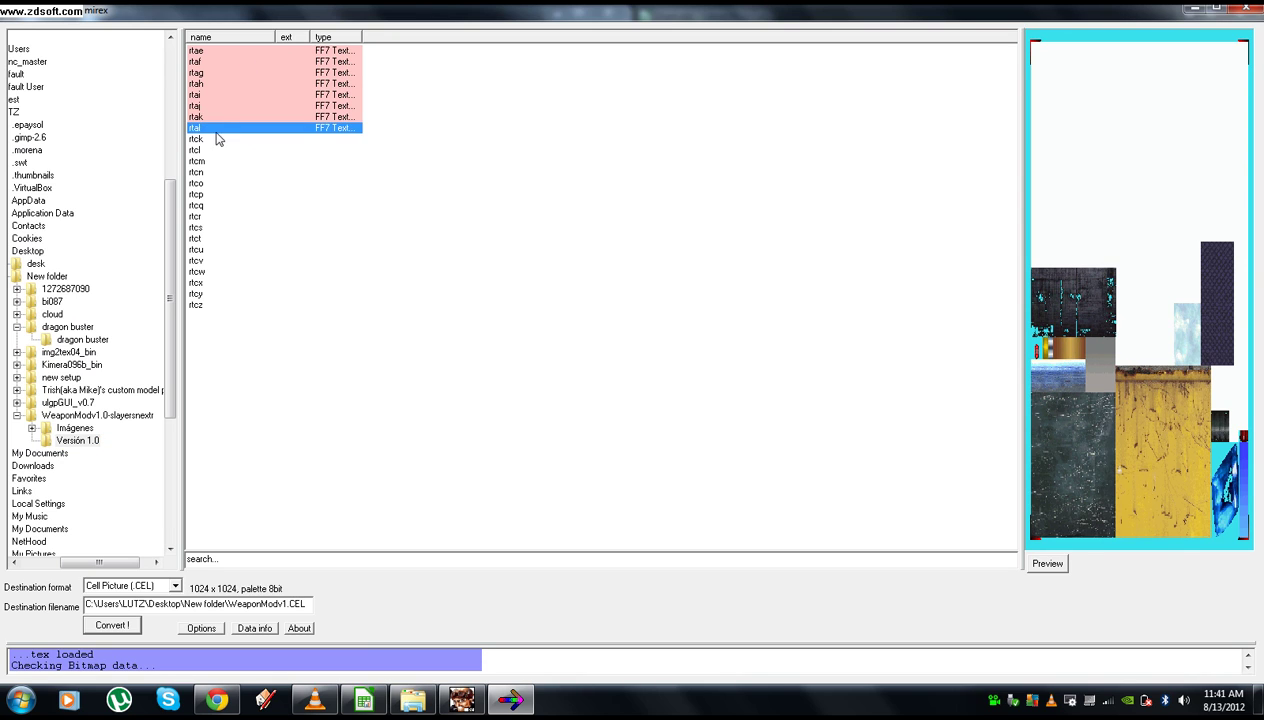
pyautogui.click(205, 140)
pyautogui.click(194, 173)
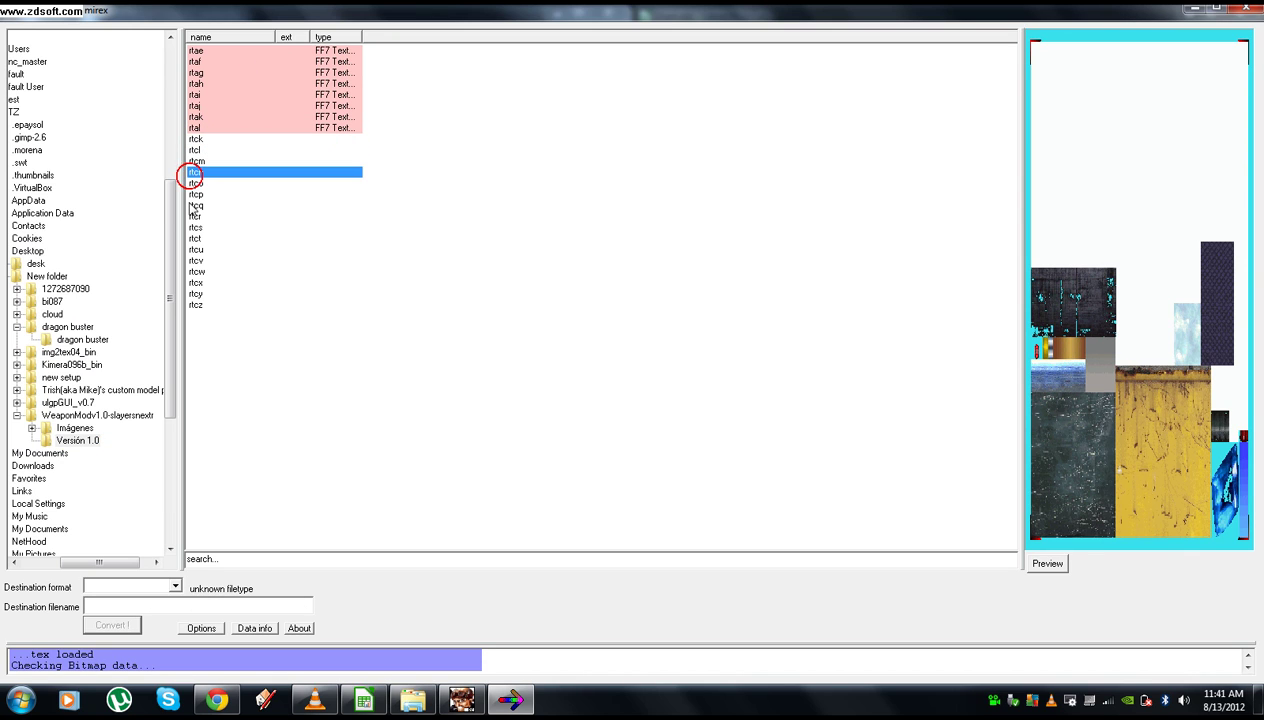
pyautogui.click(190, 271)
pyautogui.click(198, 293)
pyautogui.click(196, 271)
pyautogui.click(196, 249)
pyautogui.click(197, 227)
pyautogui.click(196, 183)
pyautogui.click(198, 161)
pyautogui.click(202, 140)
pyautogui.click(199, 186)
pyautogui.click(193, 249)
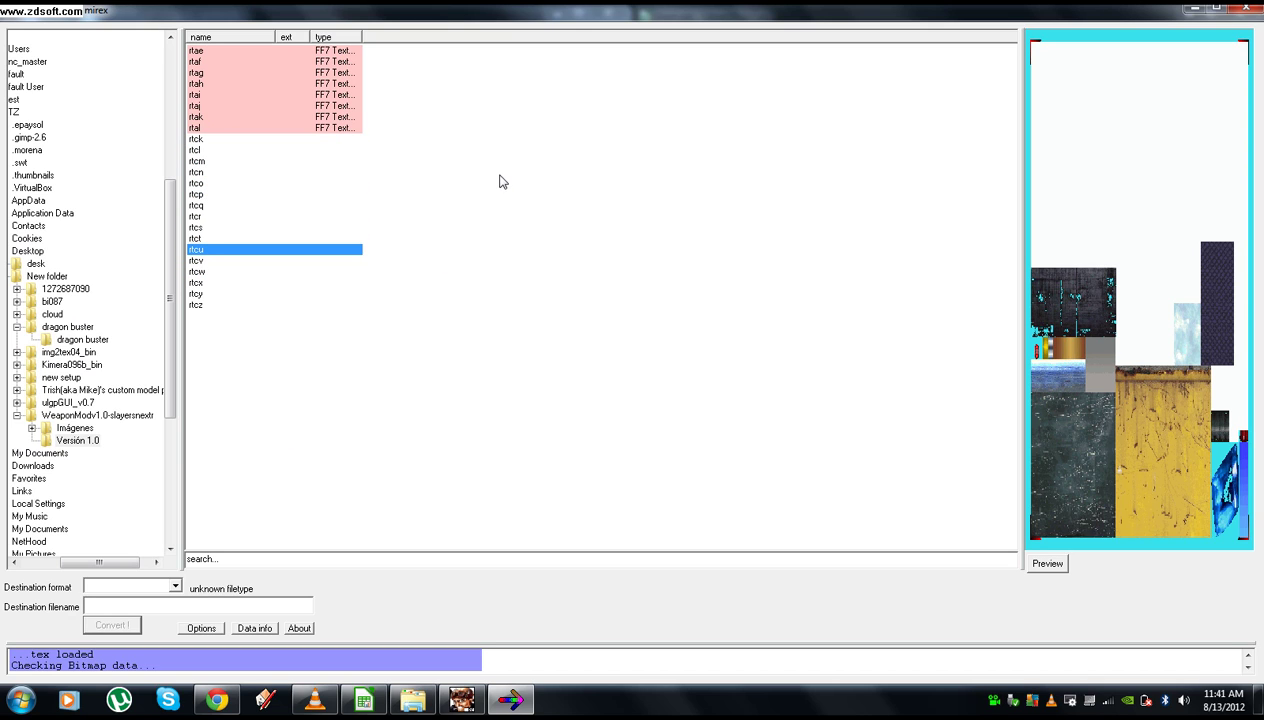
# Step: Switch to Windows Explorer and create a folder with the default name inside WeaponModv1.0-slayersnextr's Versión 1.0 folder
pyautogui.click(412, 700)
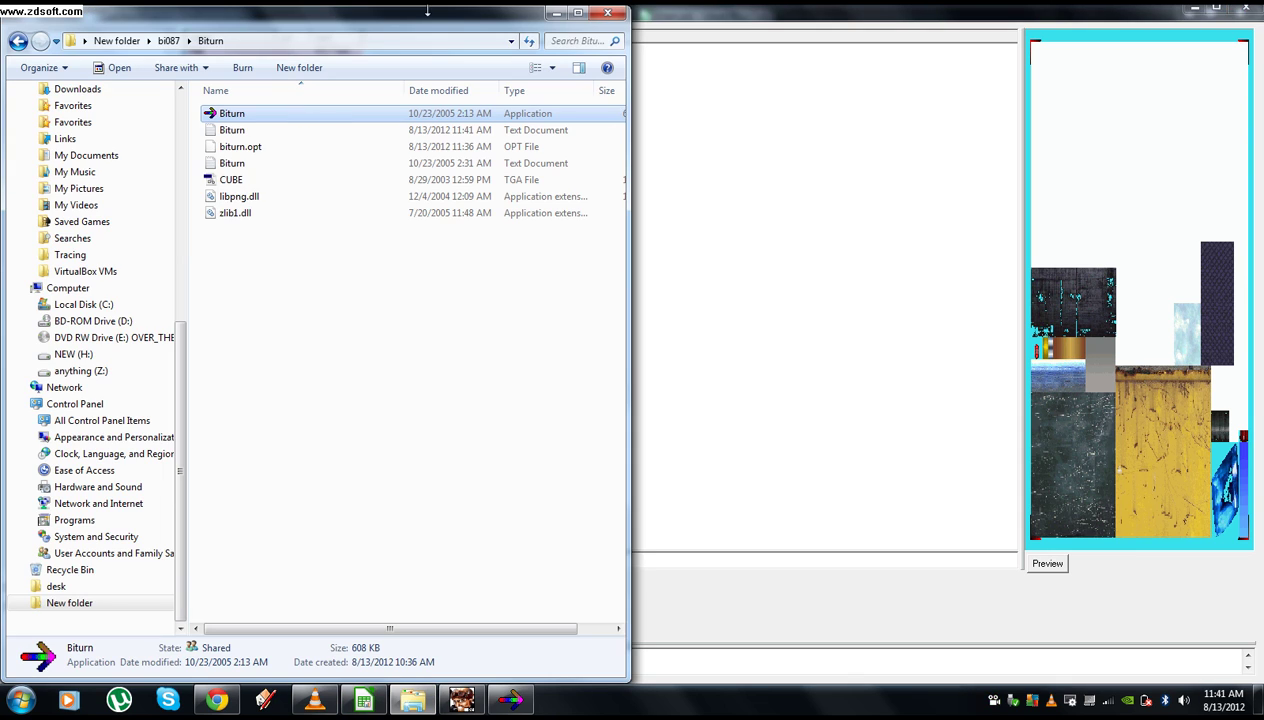
pyautogui.click(127, 41)
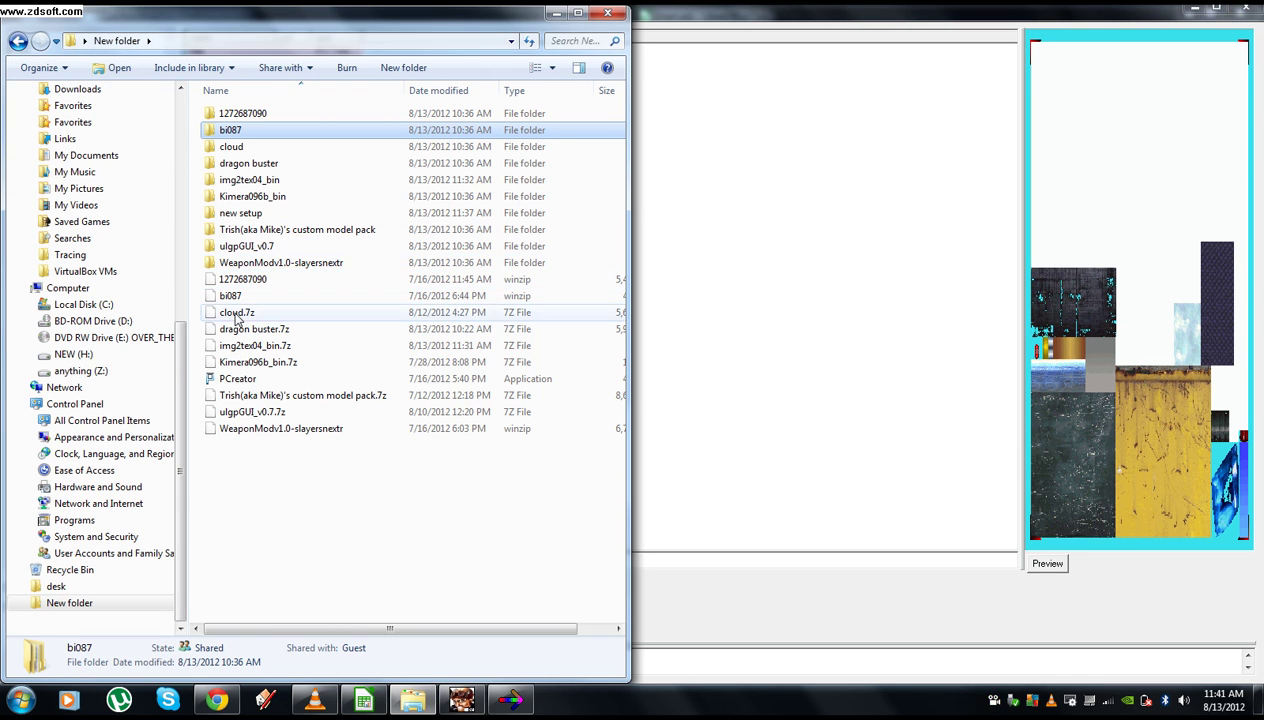
pyautogui.doubleClick(231, 261)
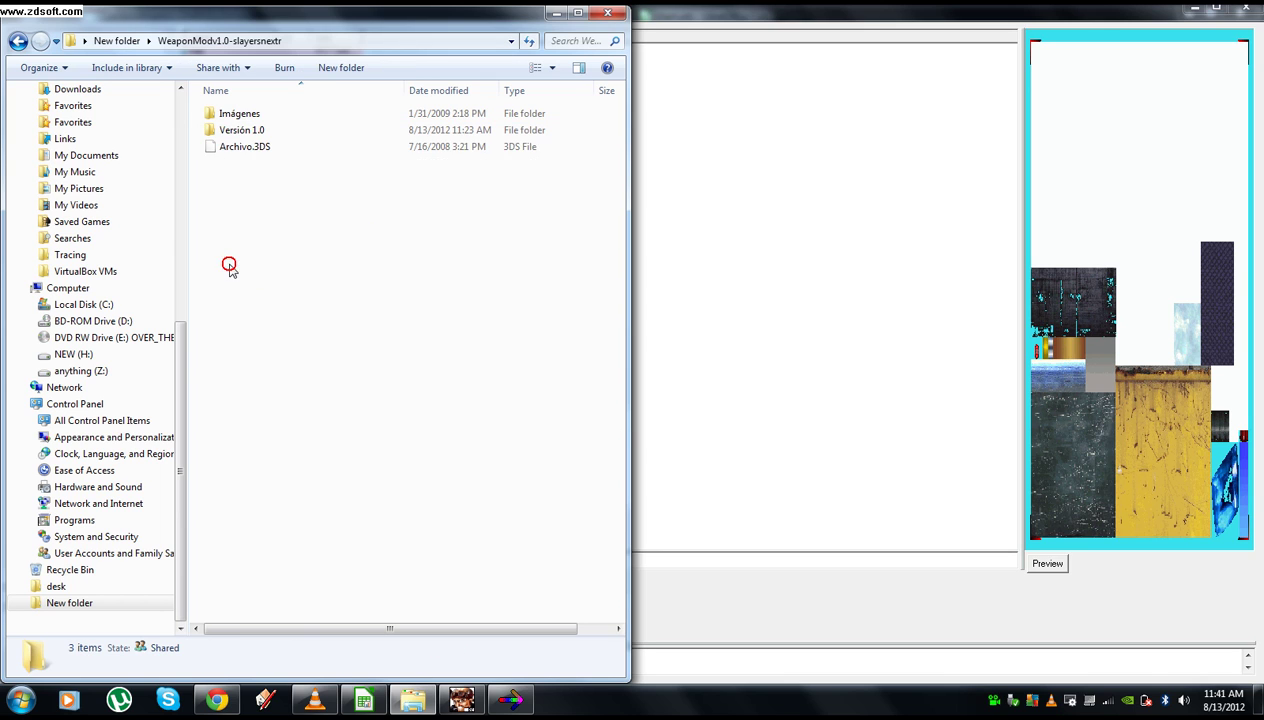
pyautogui.doubleClick(241, 131)
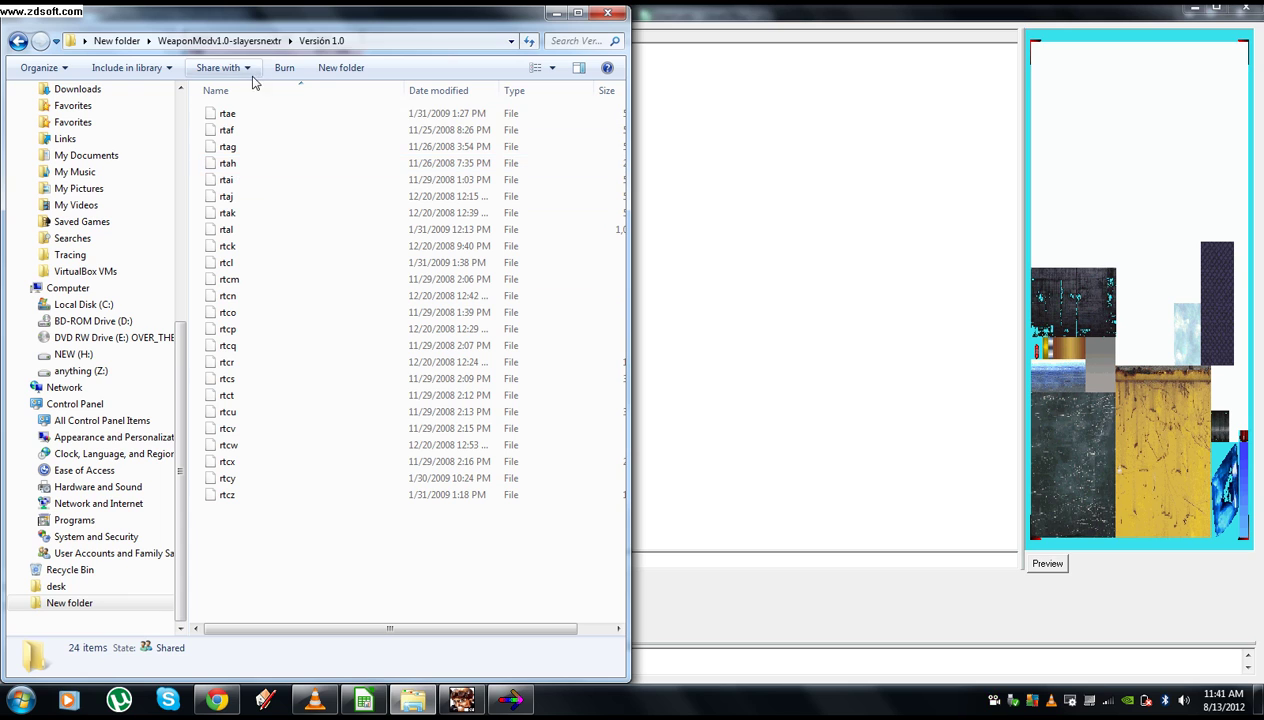
pyautogui.click(341, 67)
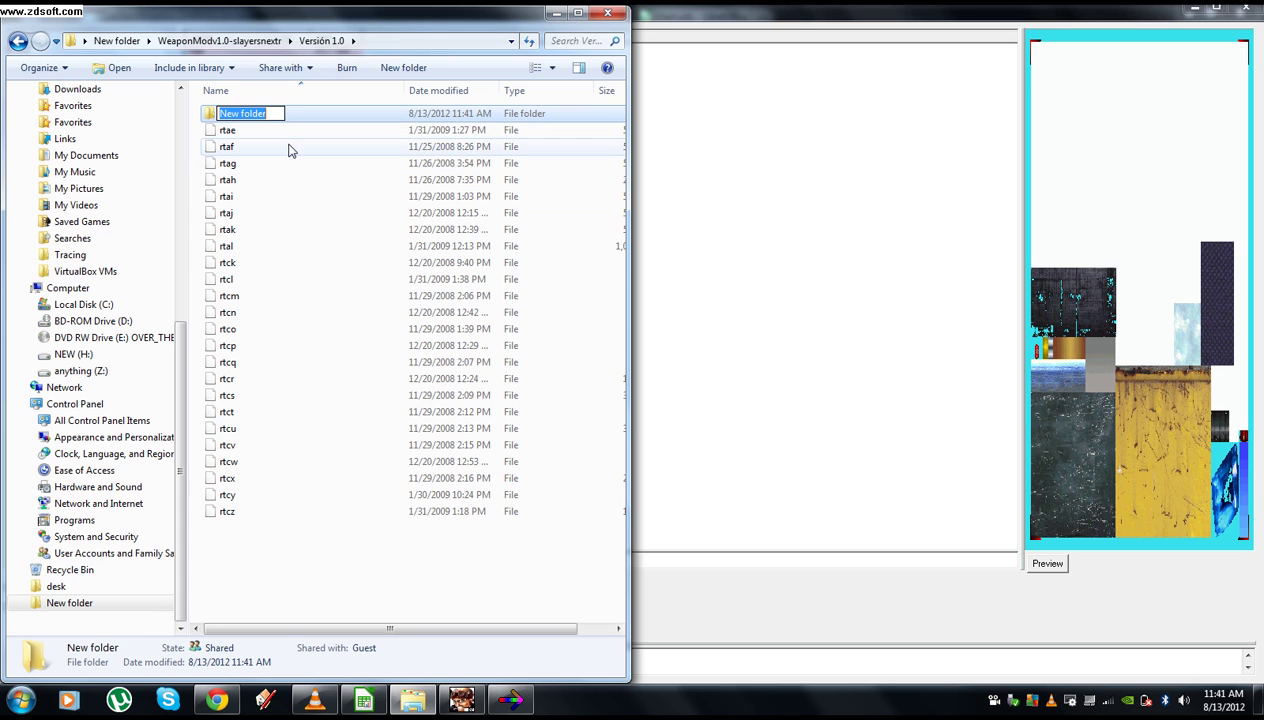
pyautogui.click(187, 197)
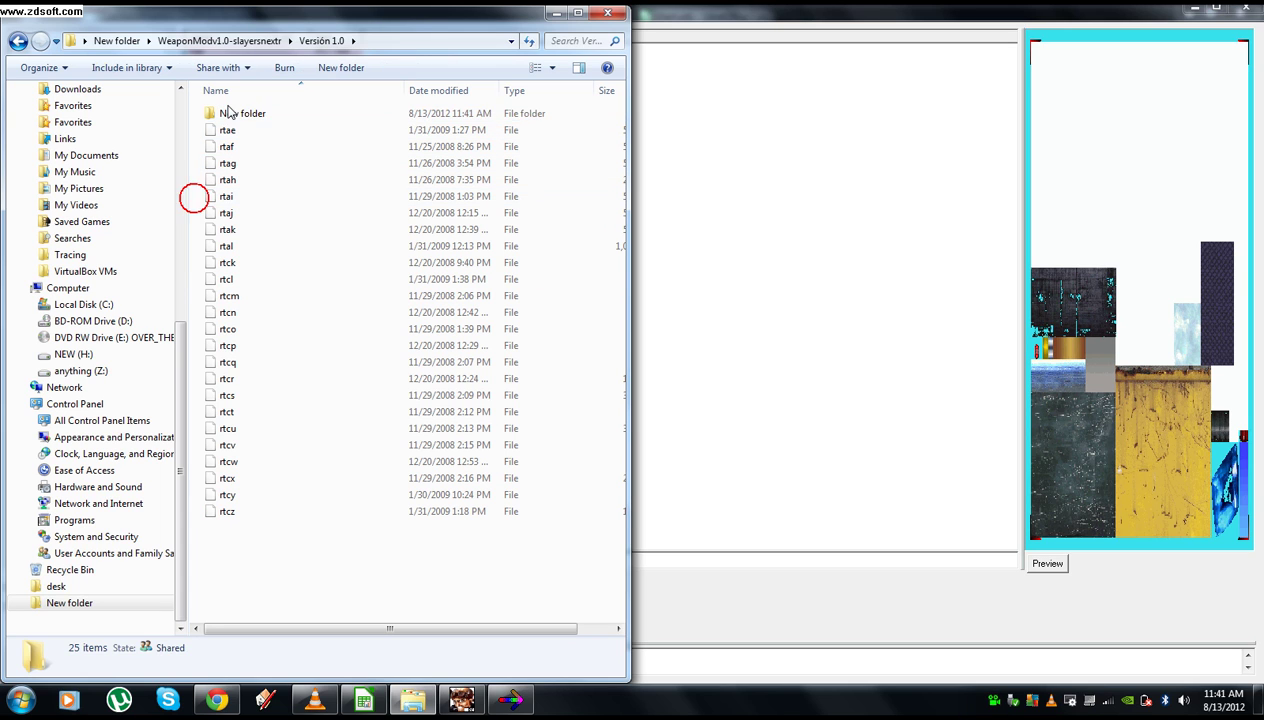
# Step: Copy all files from rtae to rtcz into the new folder inside Versión 1.0
pyautogui.moveTo(197, 128); pyautogui.dragTo(307, 519)
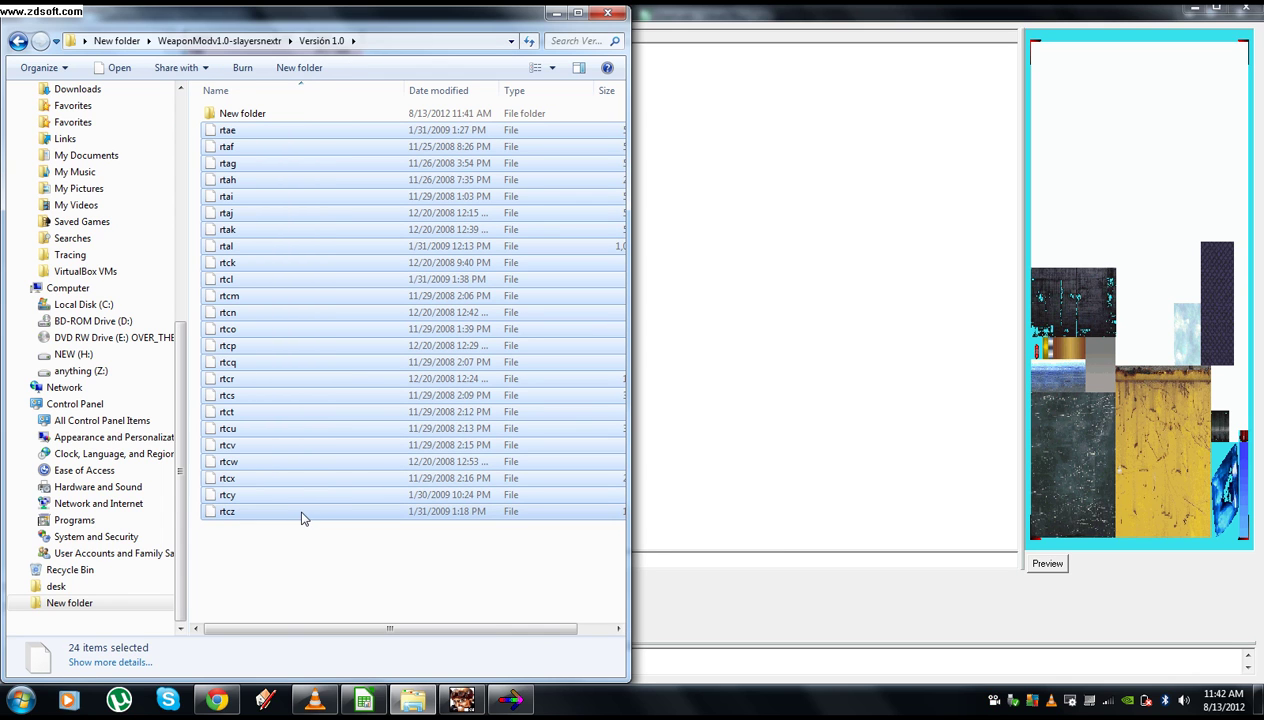
pyautogui.doubleClick(241, 112)
pyautogui.click(237, 168)
pyautogui.hotkey('ctrl', 'v')
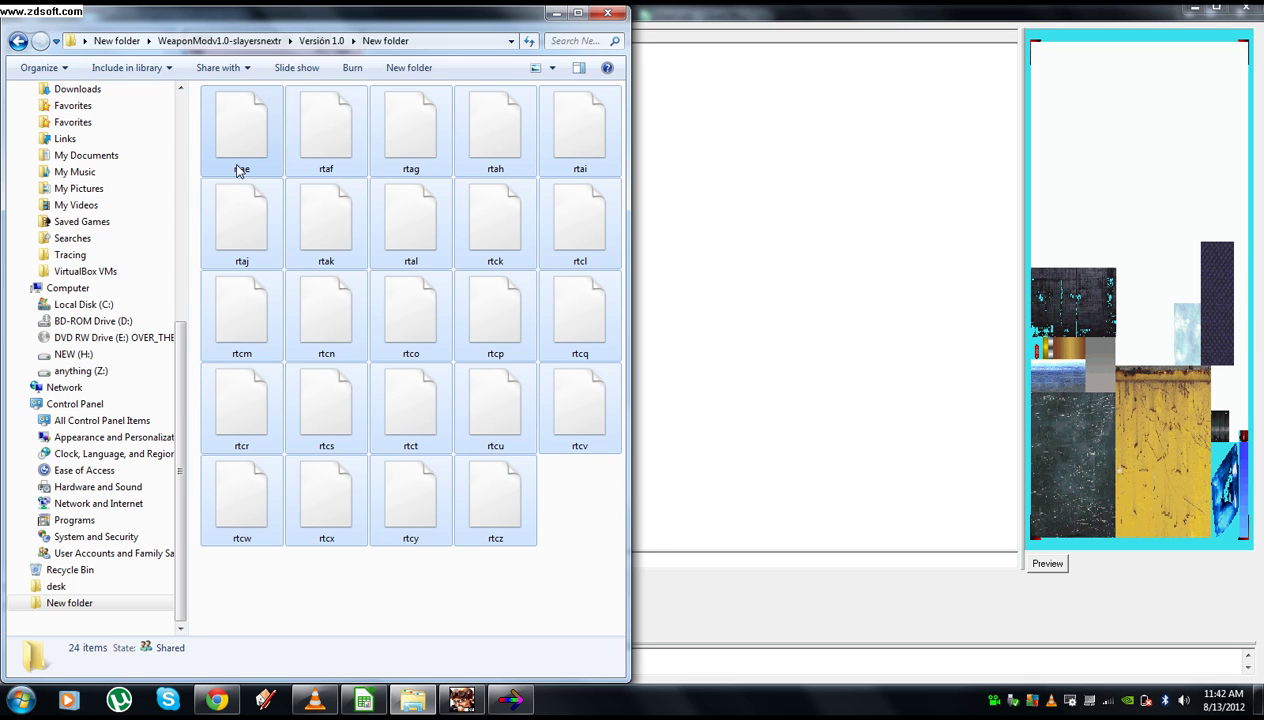
pyautogui.click(194, 221)
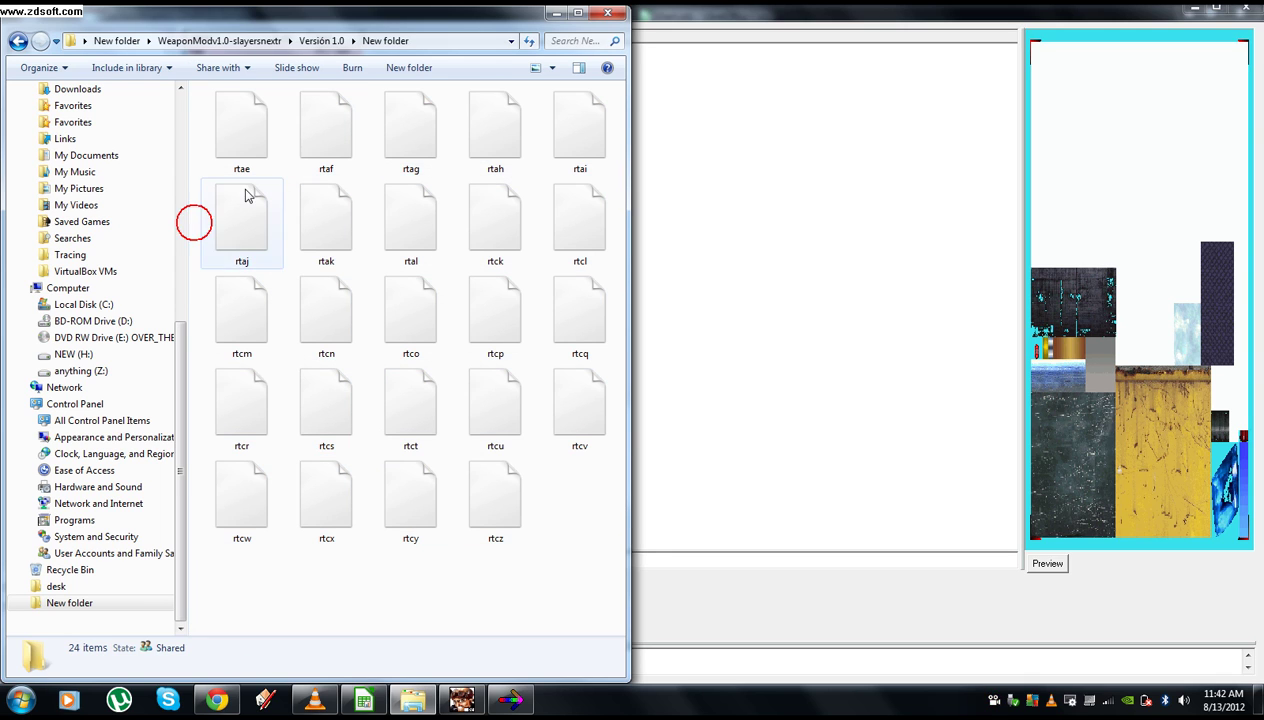
pyautogui.moveTo(339, 163); pyautogui.dragTo(345, 285)
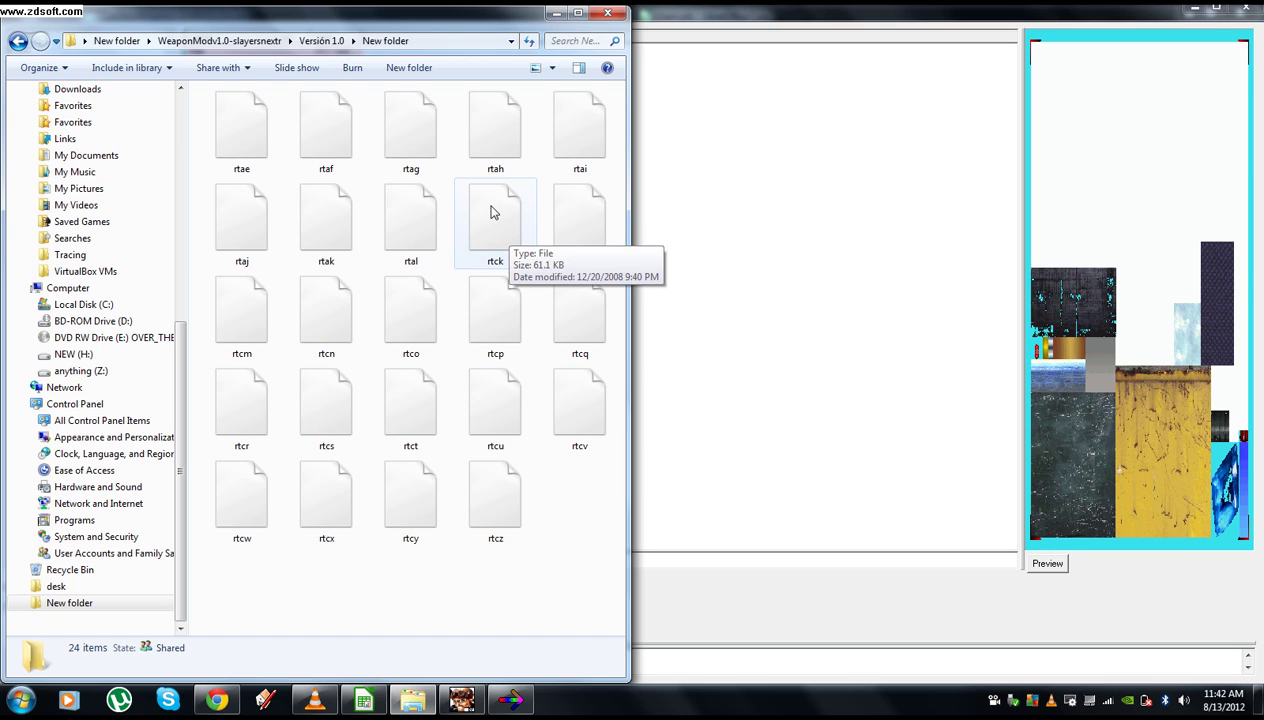
# Step: Rename the rtck file as rtck.p to give it the .p model extension
pyautogui.click(497, 259)
pyautogui.click(505, 261)
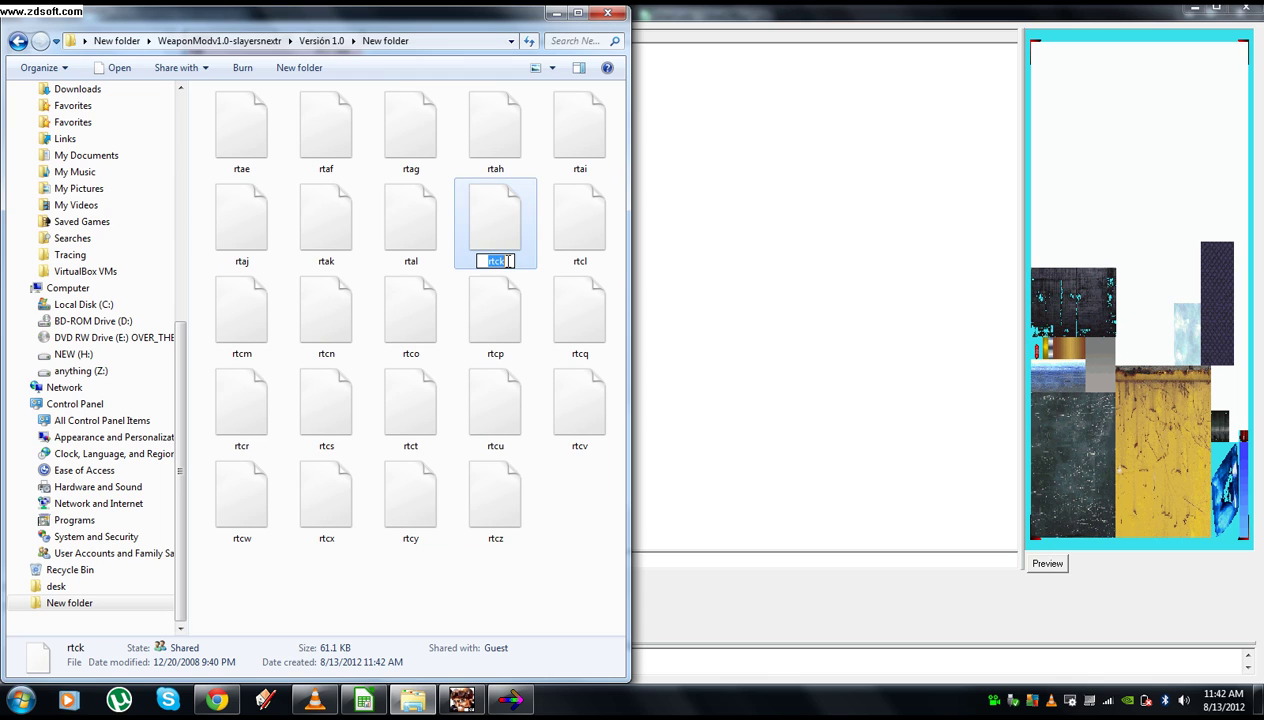
pyautogui.click(508, 261)
pyautogui.click(537, 293)
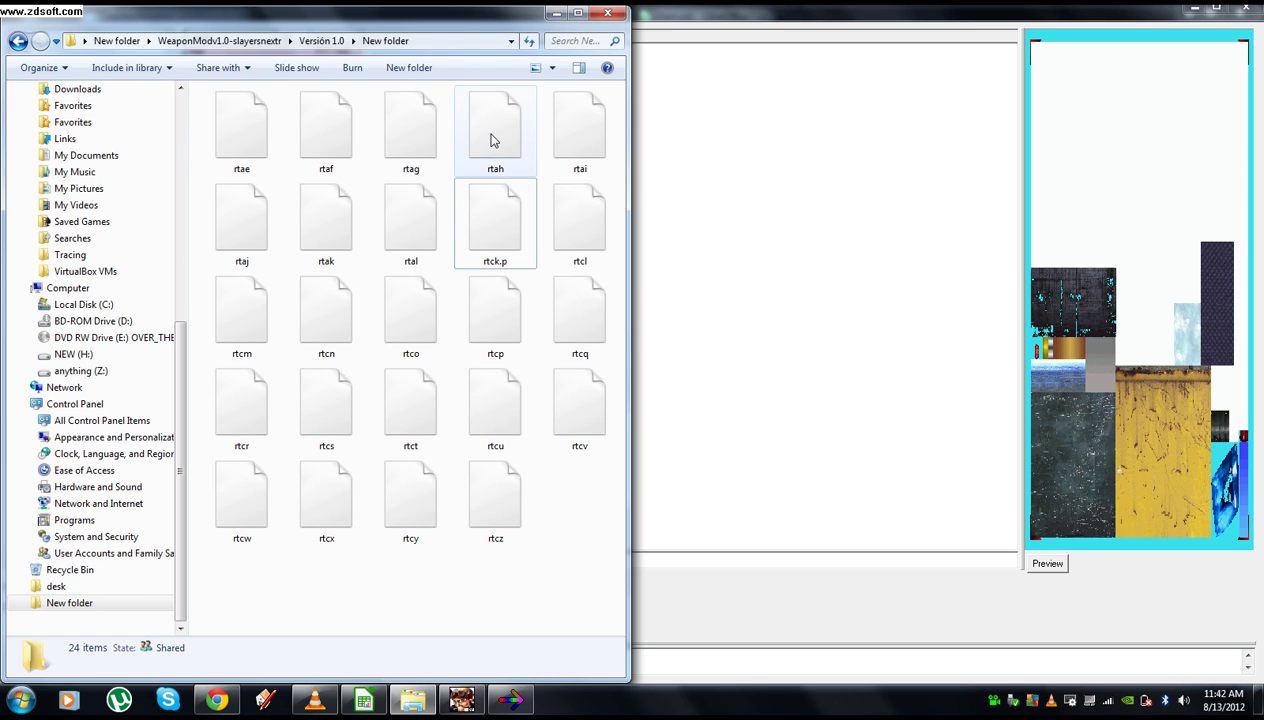
# Step: Duplicate the rtae file within the same folder
pyautogui.rightClick(254, 170)
pyautogui.click(236, 142)
pyautogui.rightClick(236, 142)
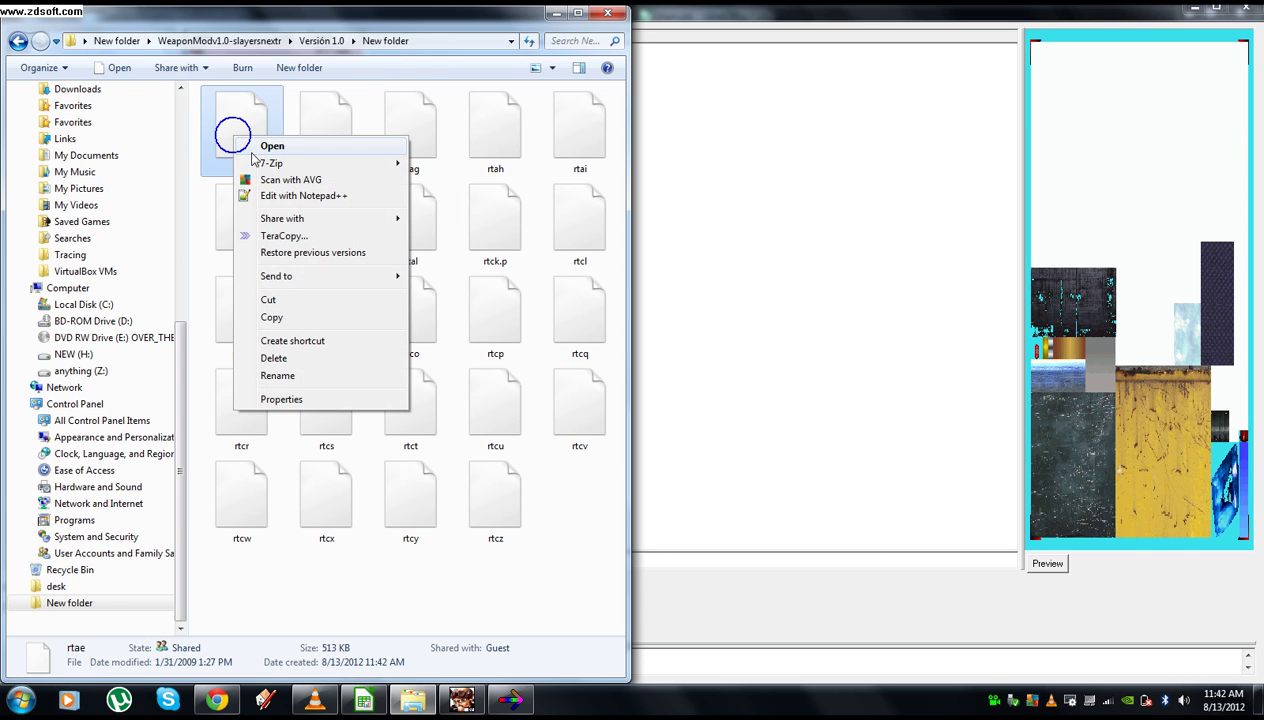
pyautogui.click(283, 317)
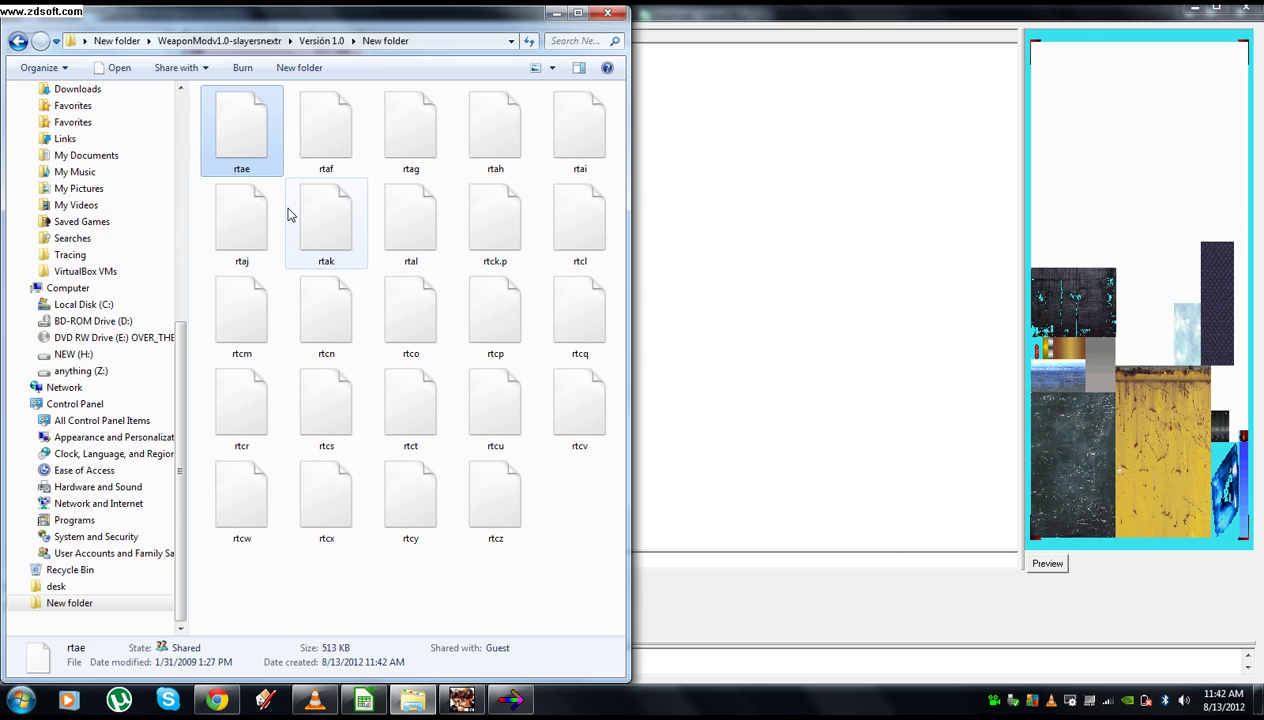
pyautogui.hotkey('ctrl', 'v')
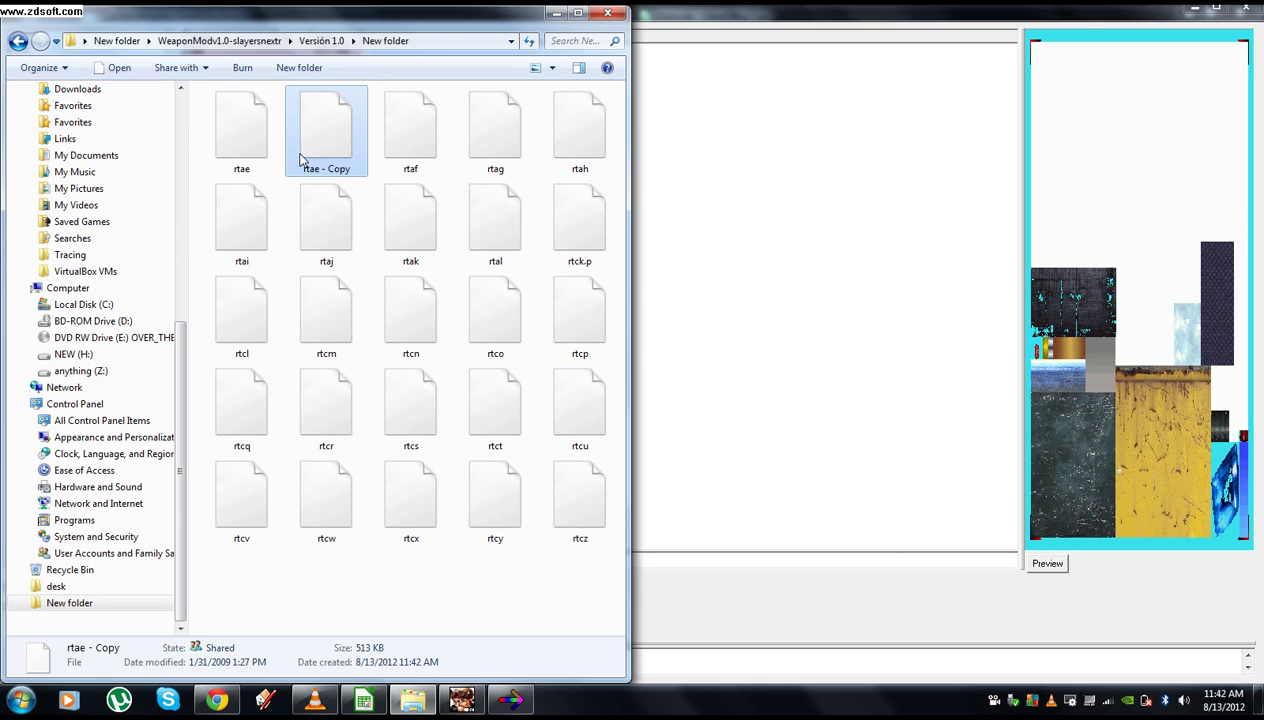
# Step: Rename the rtae copy as rtae.tex and compare its file type with the original rtae
pyautogui.click(341, 172)
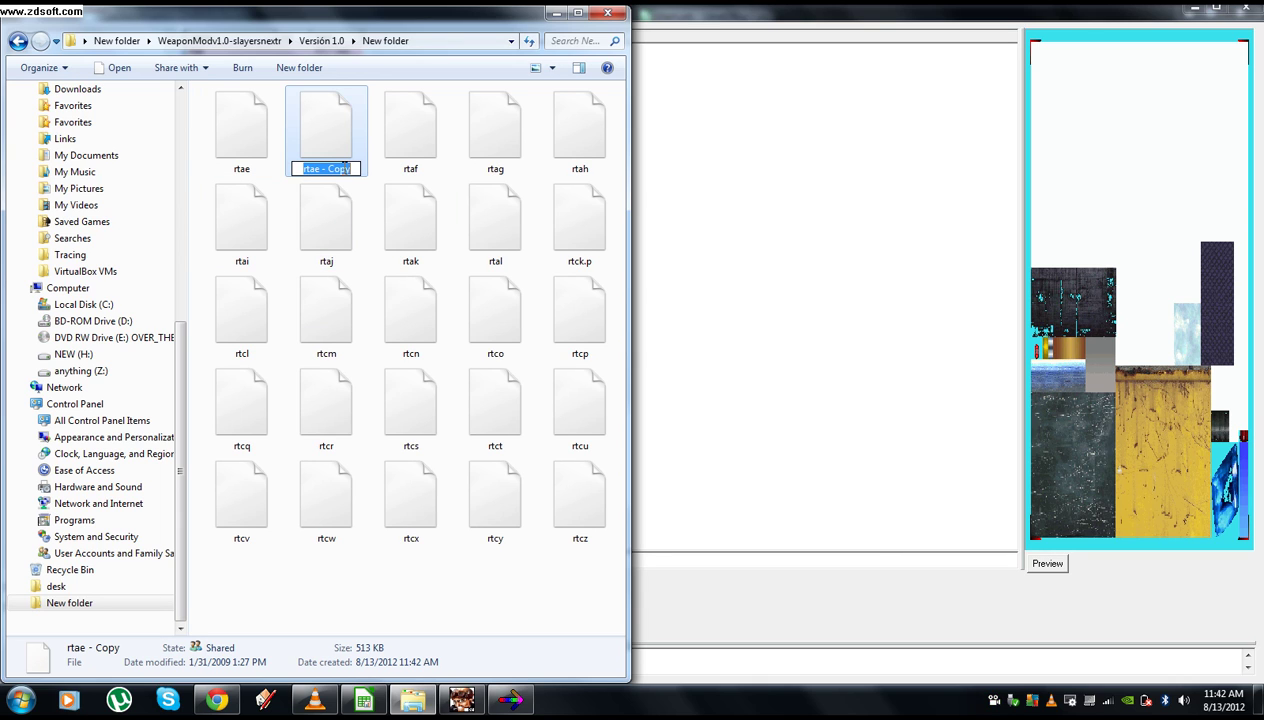
pyautogui.click(355, 168)
pyautogui.press('BackSpace')
pyautogui.press('BackSpace')
pyautogui.press('BackSpace')
pyautogui.press('BackSpace')
pyautogui.press('BackSpace')
pyautogui.press('BackSpace')
pyautogui.press('BackSpace')
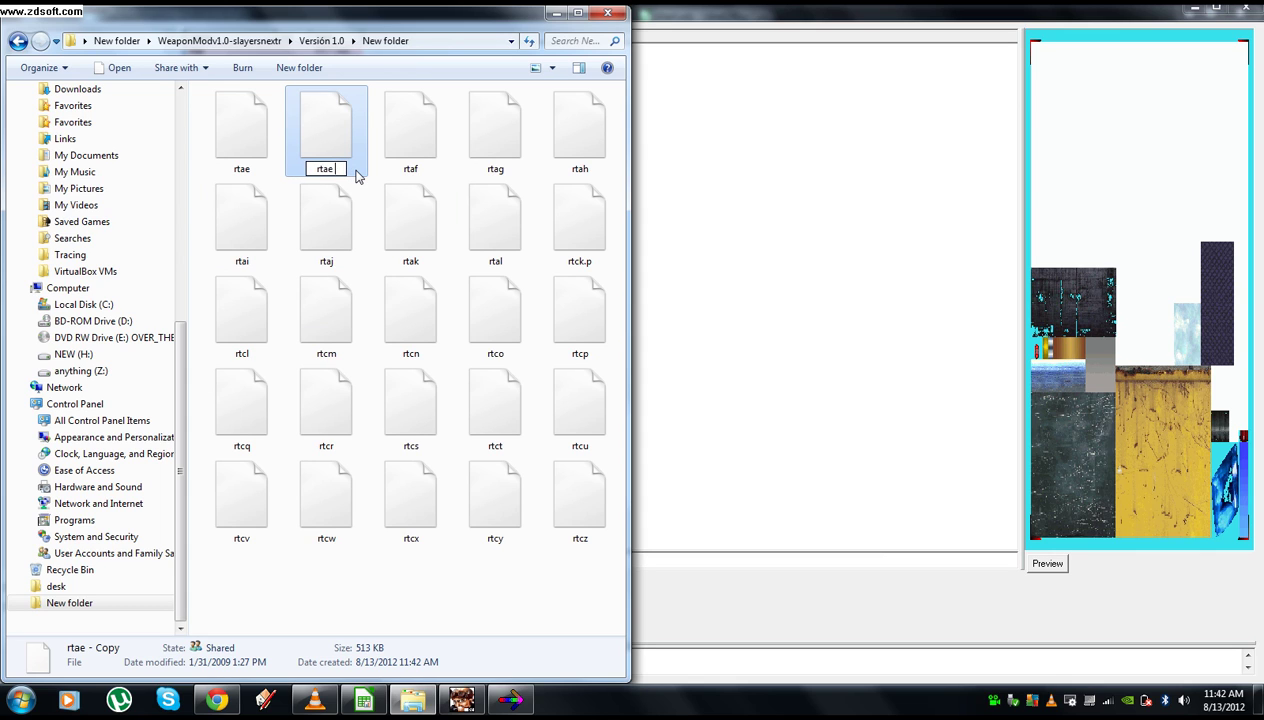
pyautogui.write('.tex')
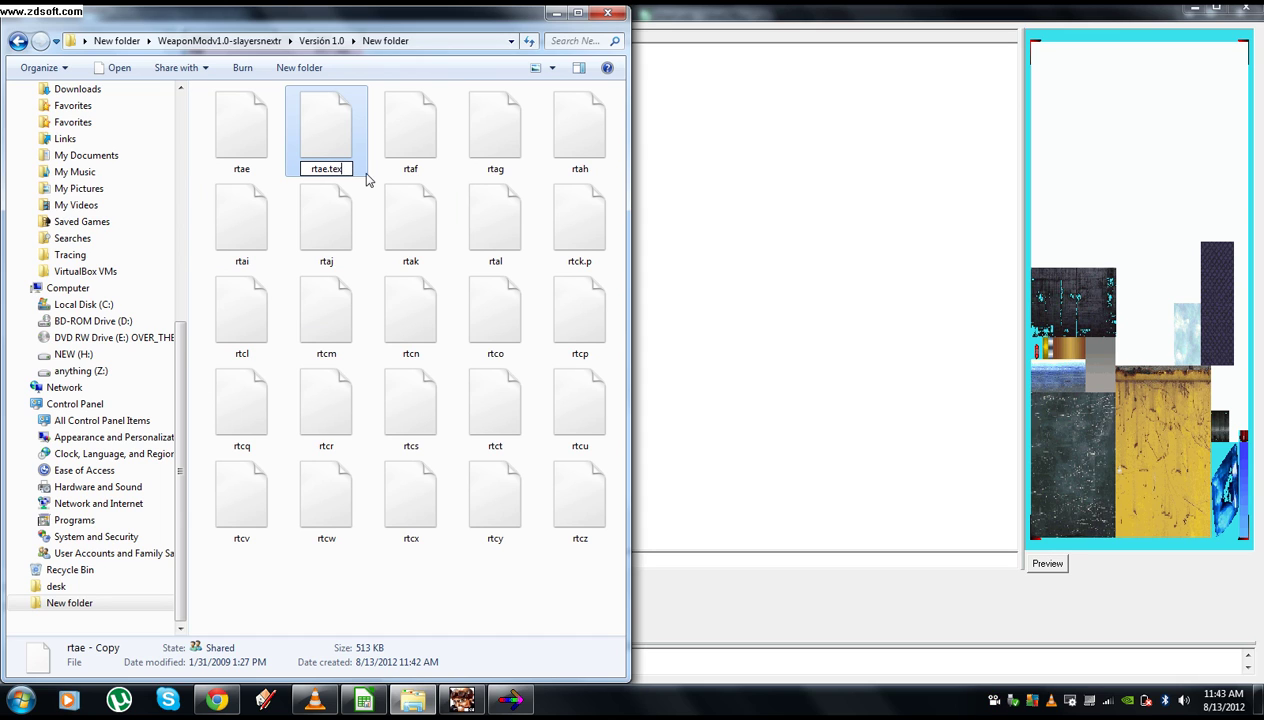
pyautogui.click(376, 189)
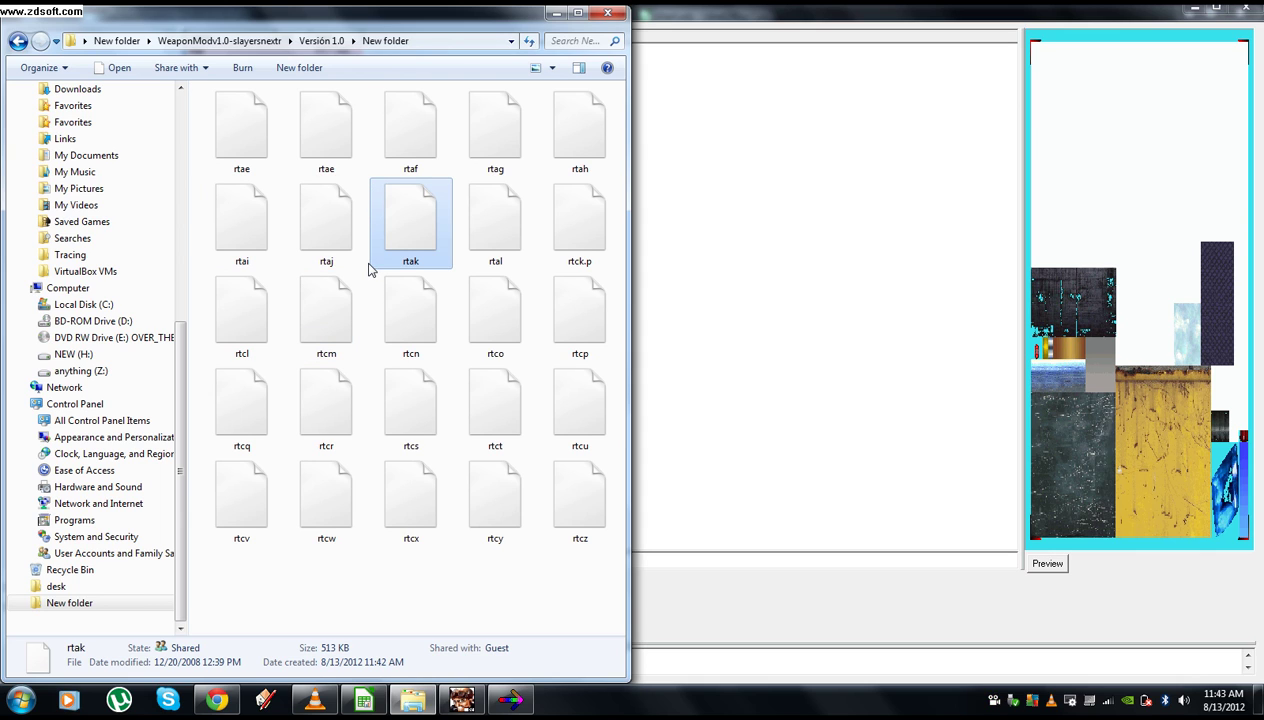
pyautogui.click(322, 147)
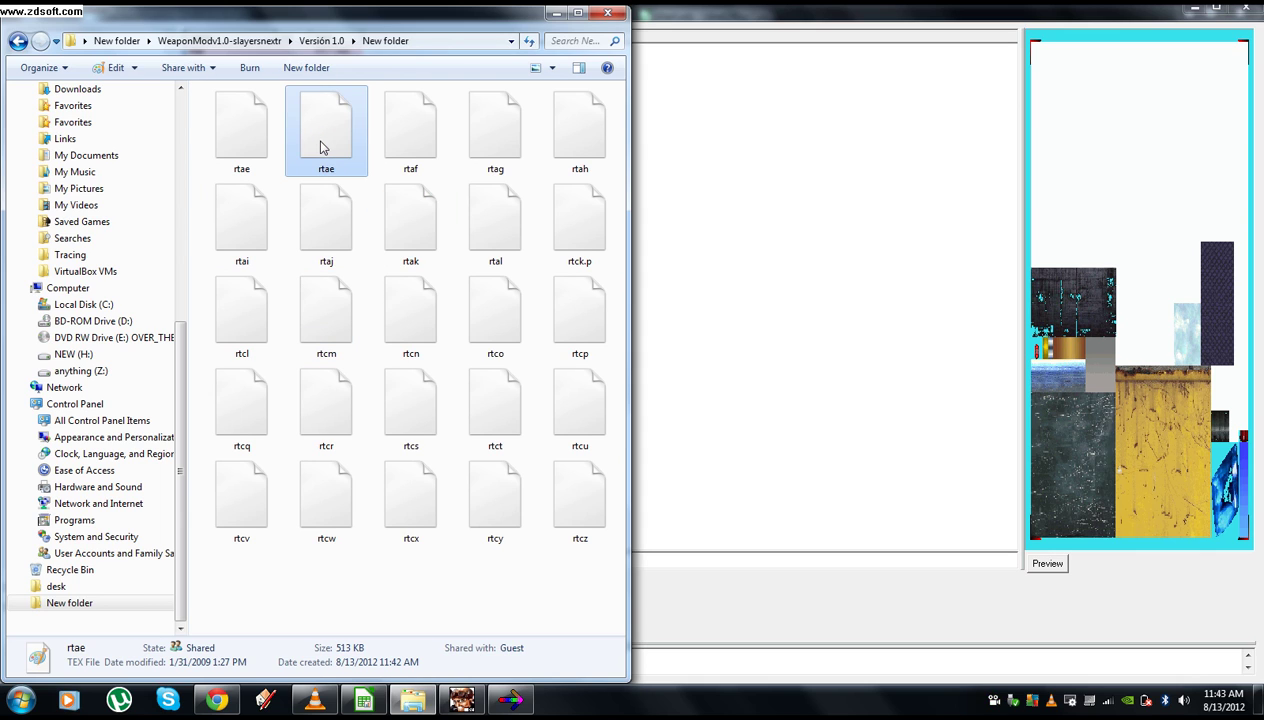
pyautogui.click(254, 149)
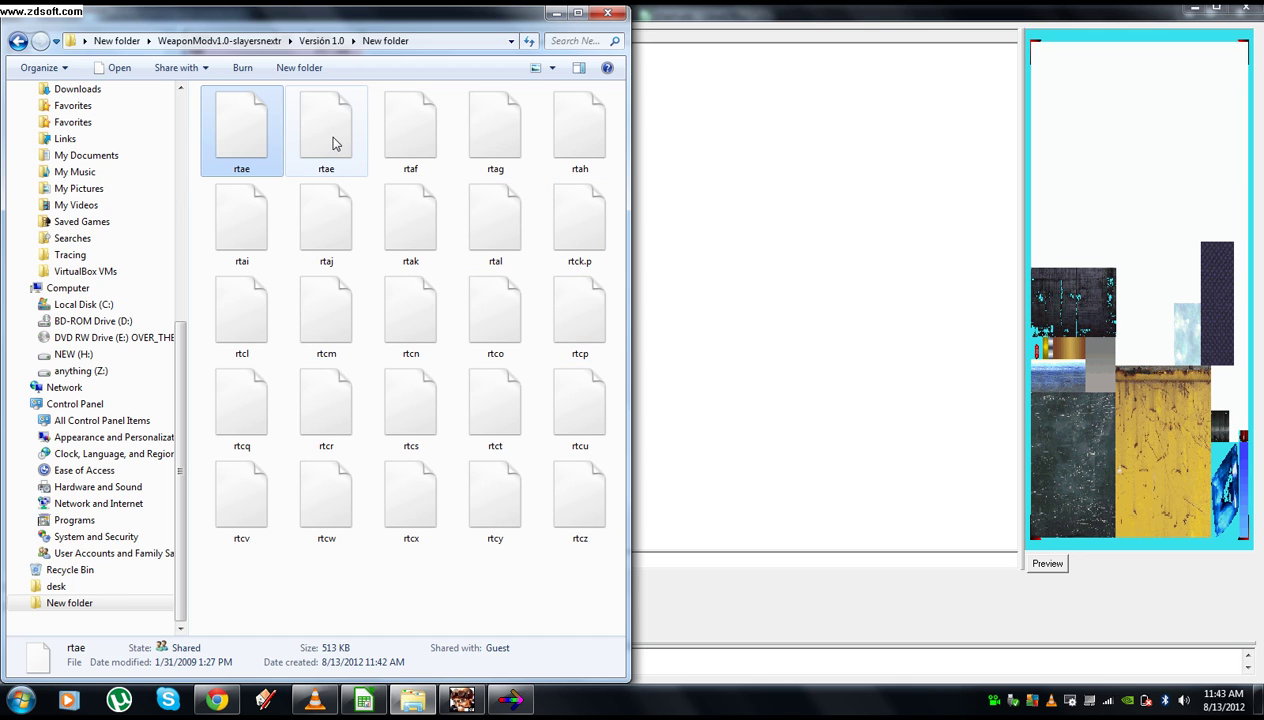
# Step: Switch to the mirex converter, refresh the folder tree and load the rtck.p model from the new folder inside Versión 1.0
pyautogui.click(557, 13)
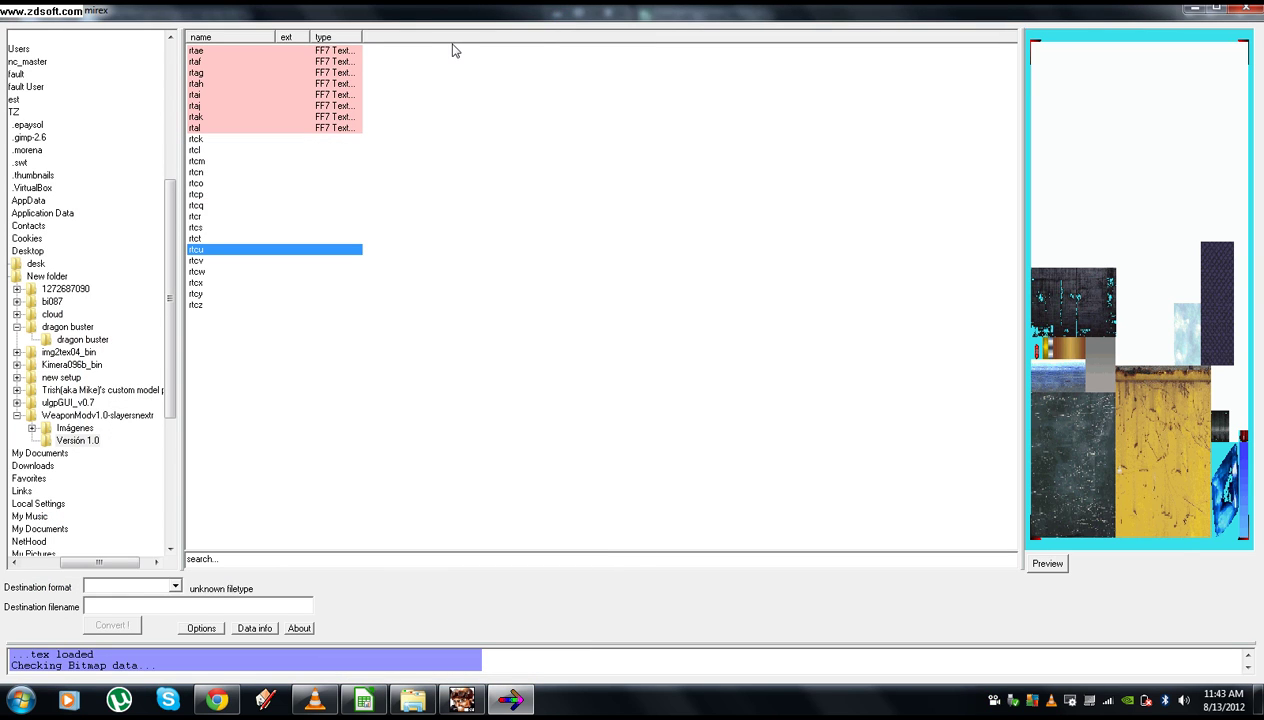
pyautogui.click(87, 428)
pyautogui.click(79, 440)
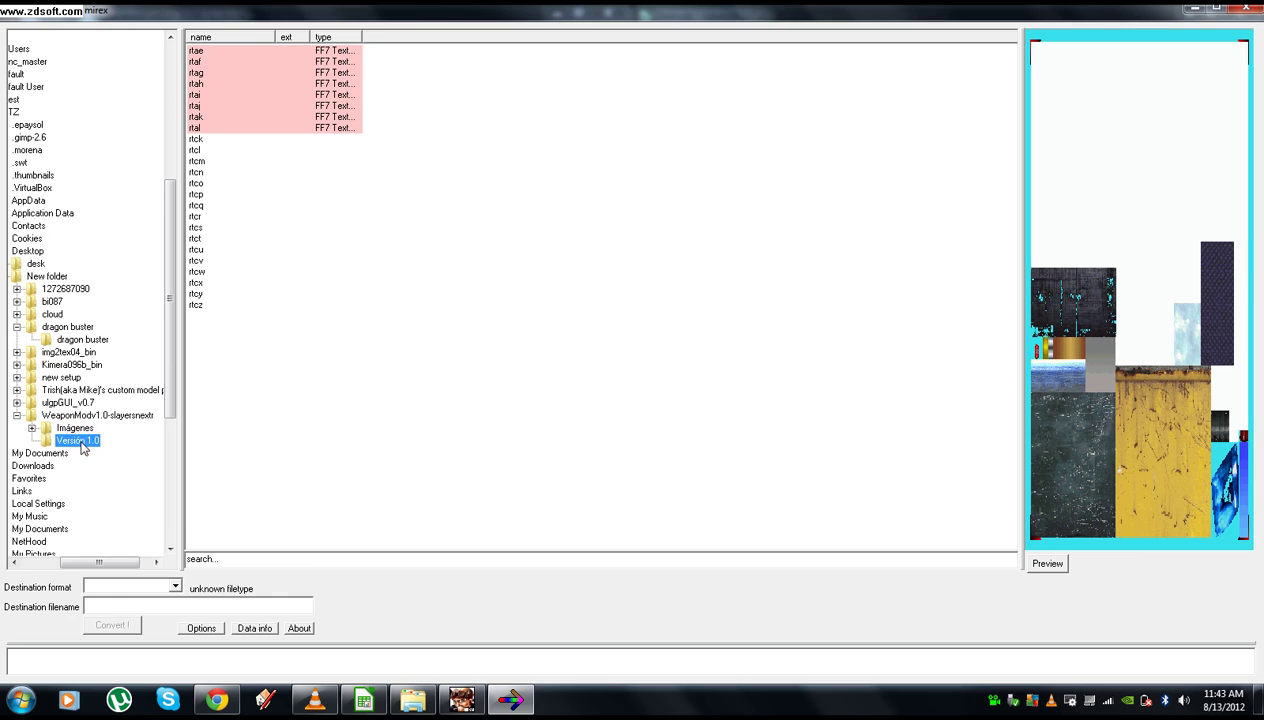
pyautogui.click(72, 428)
pyautogui.click(68, 415)
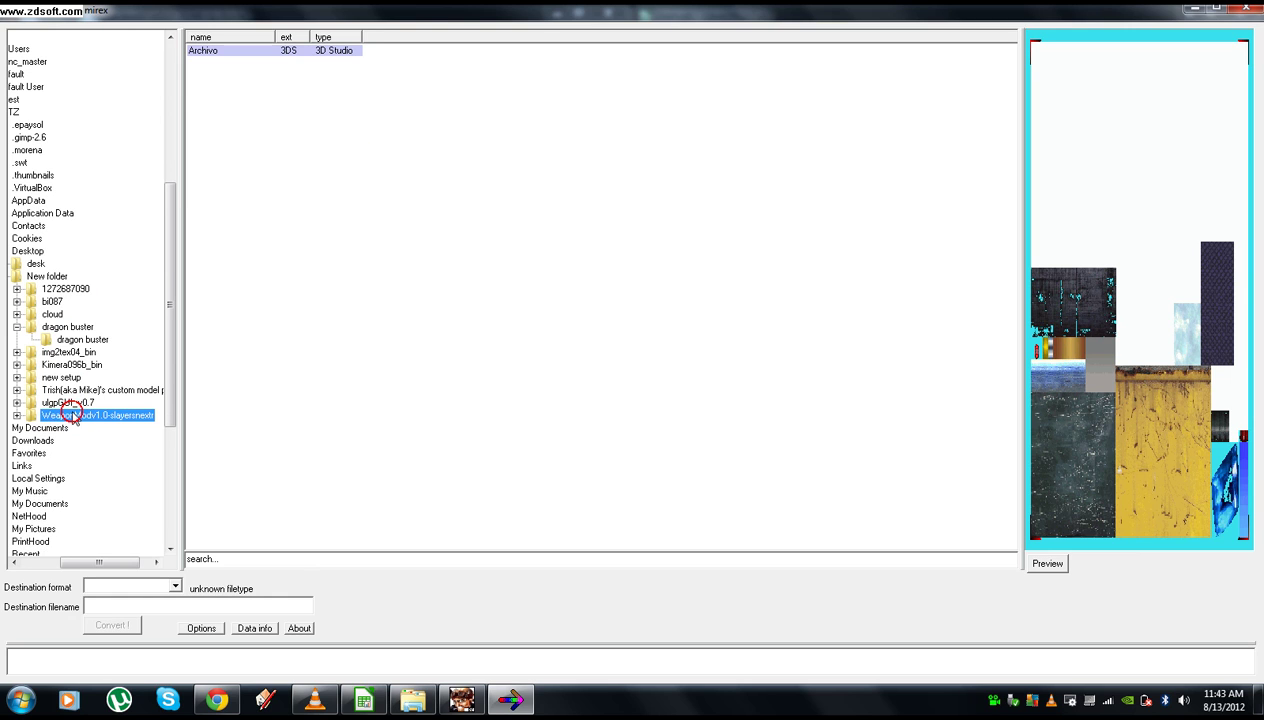
pyautogui.click(78, 440)
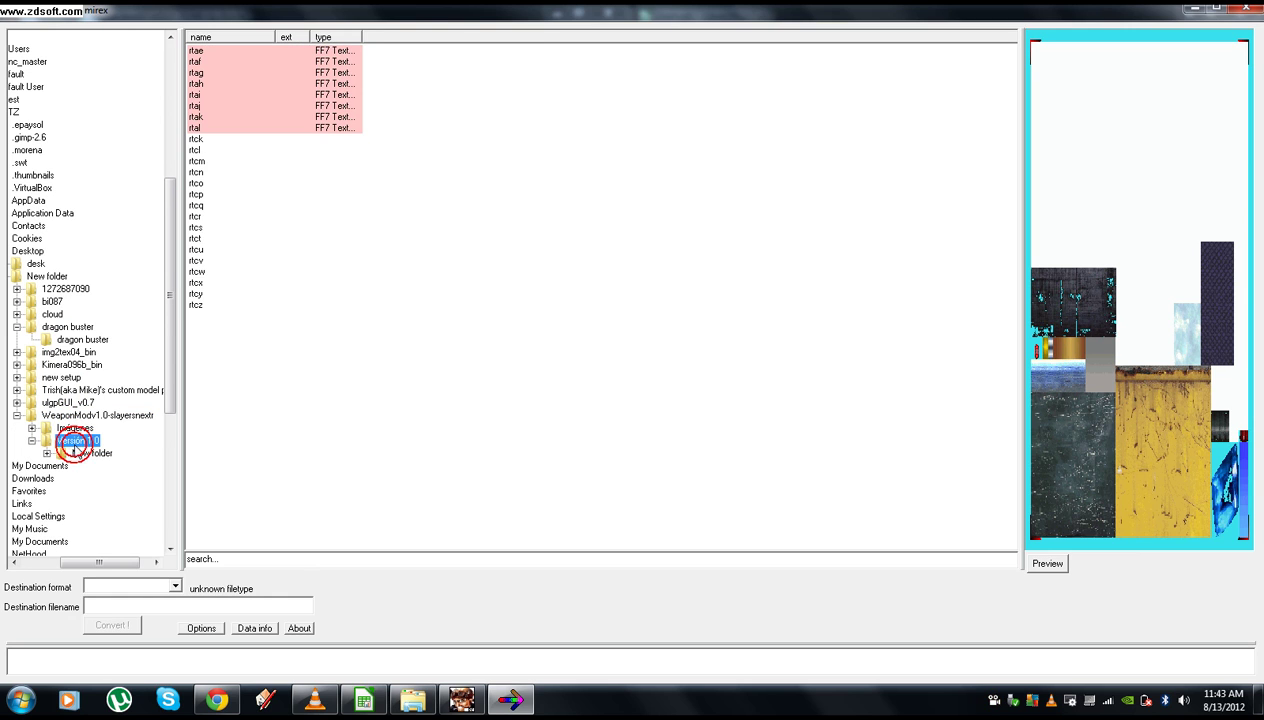
pyautogui.click(84, 453)
pyautogui.click(339, 395)
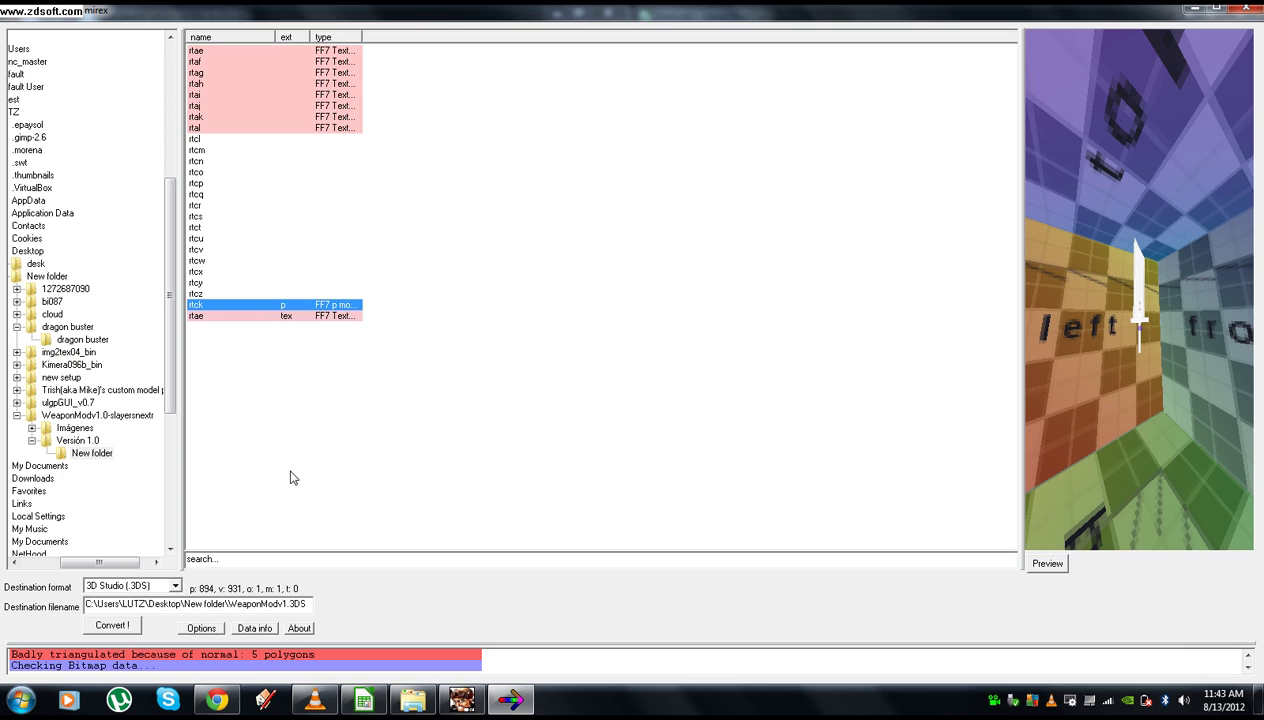
# Step: Convert the rtck.p model to 3D Studio format, naming the output rtck.3DS in the desktop's New folder
pyautogui.click(275, 606)
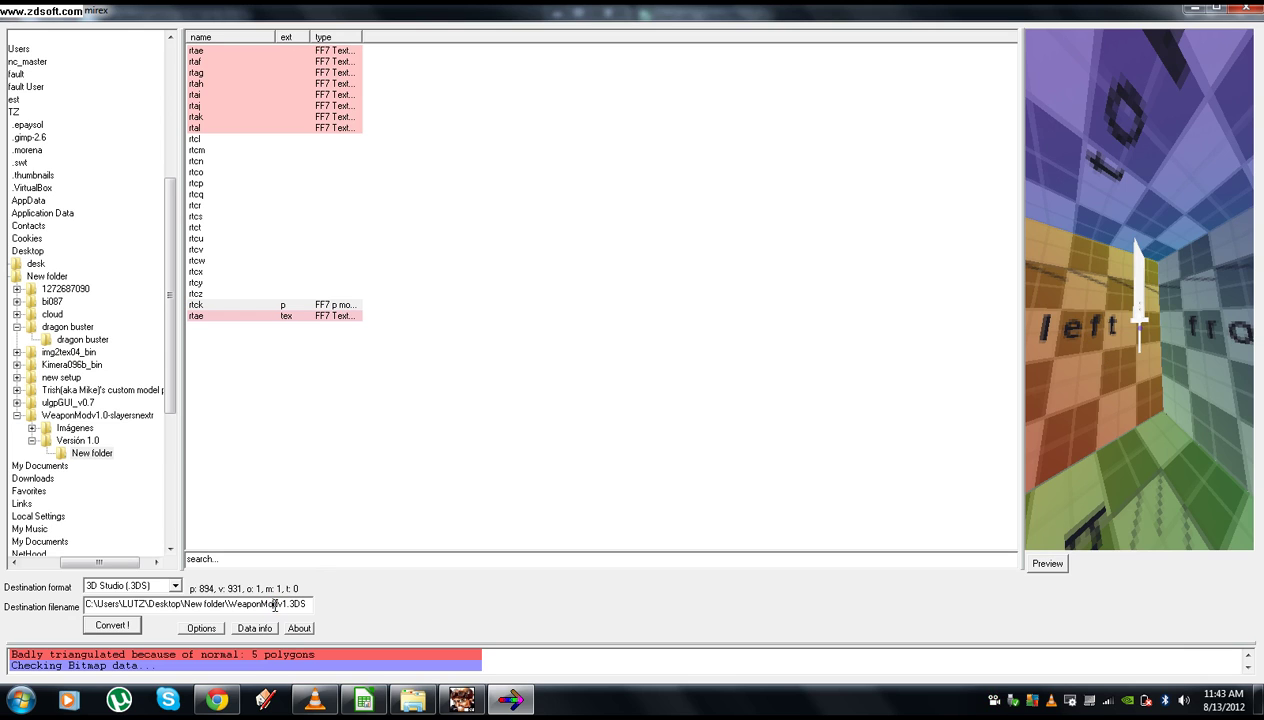
pyautogui.click(230, 604)
pyautogui.press('BackSpace')
pyautogui.write('rtck')
pyautogui.click(106, 625)
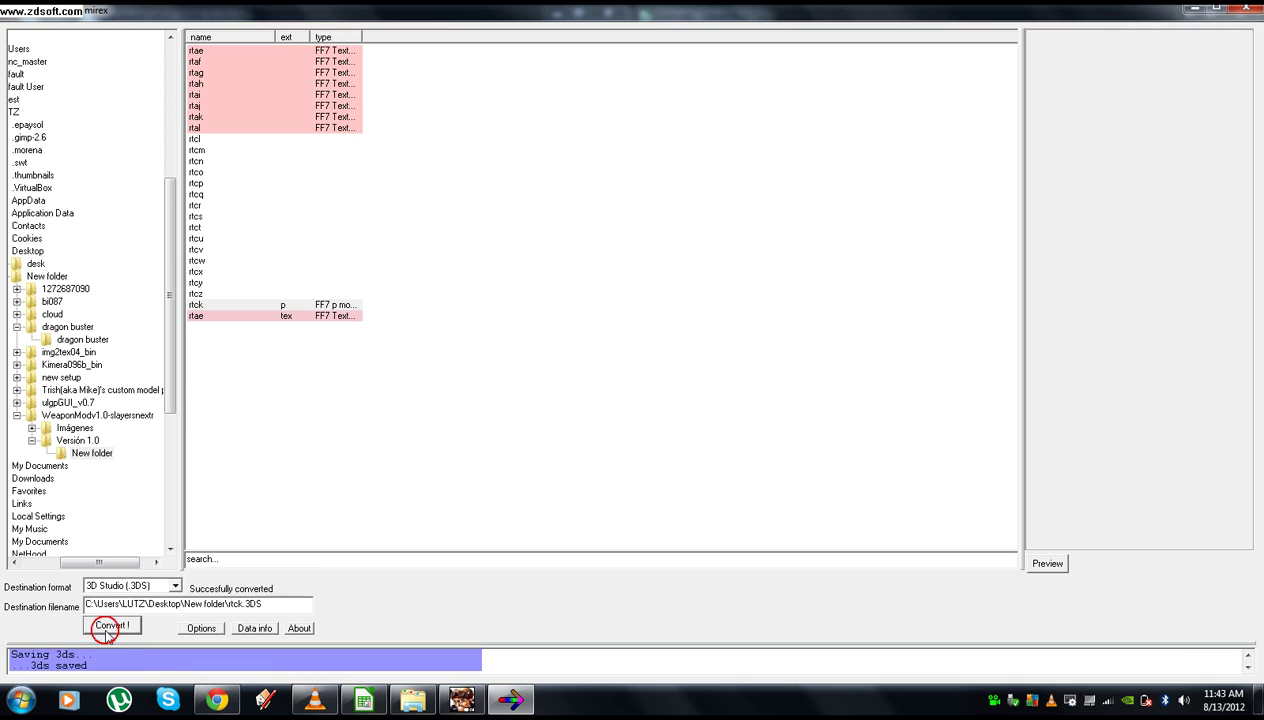
# Step: Convert the rtae texture to Bitmap format, naming the output rtae.BMP in the desktop's New folder
pyautogui.click(278, 52)
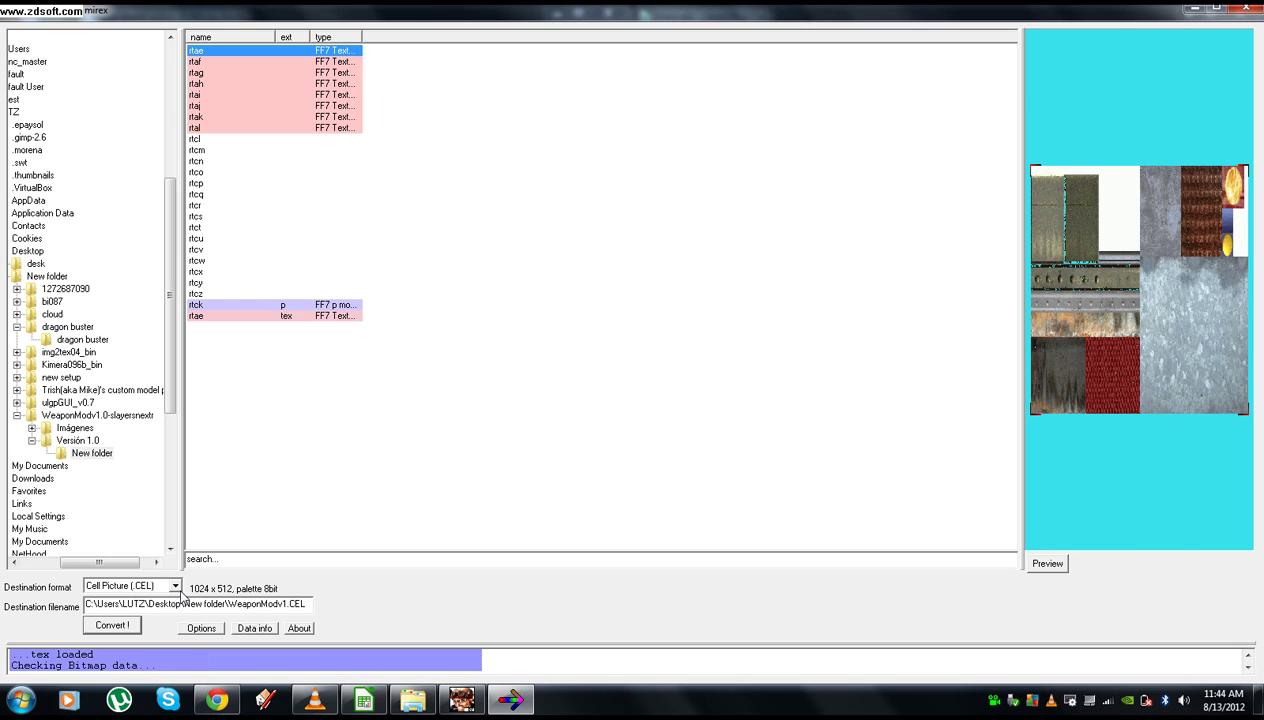
pyautogui.click(175, 586)
pyautogui.click(134, 440)
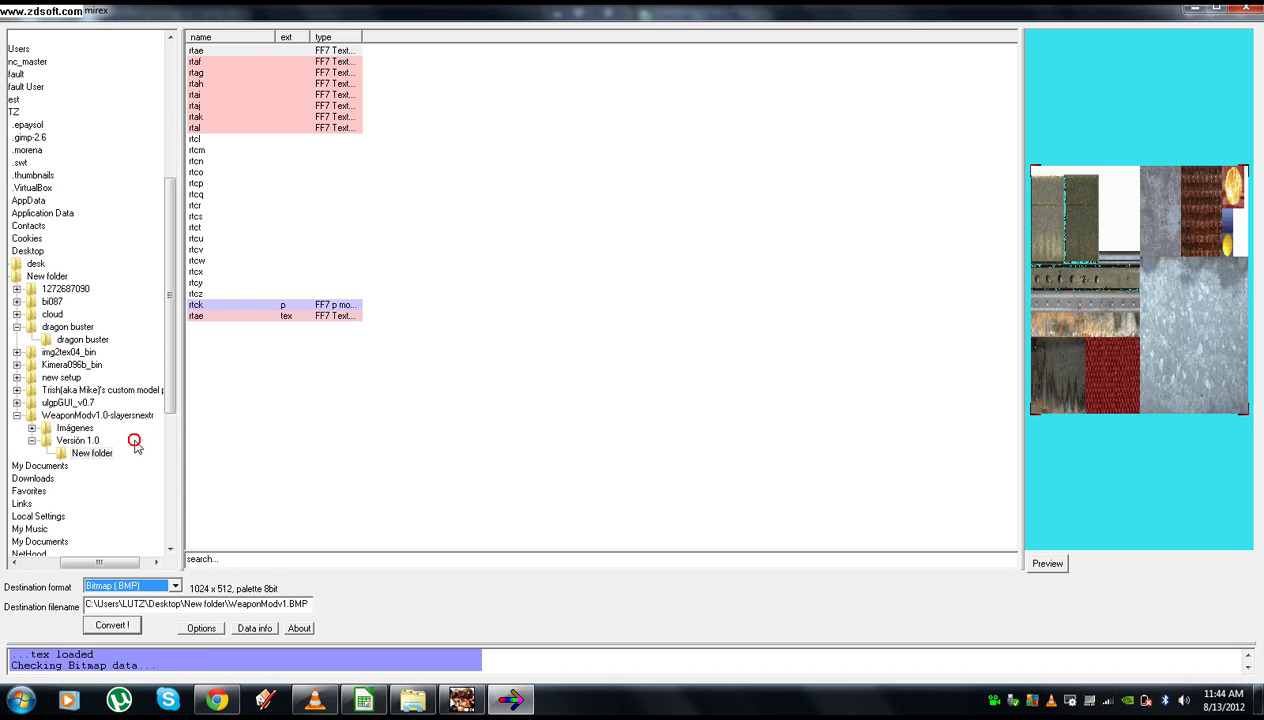
pyautogui.click(285, 604)
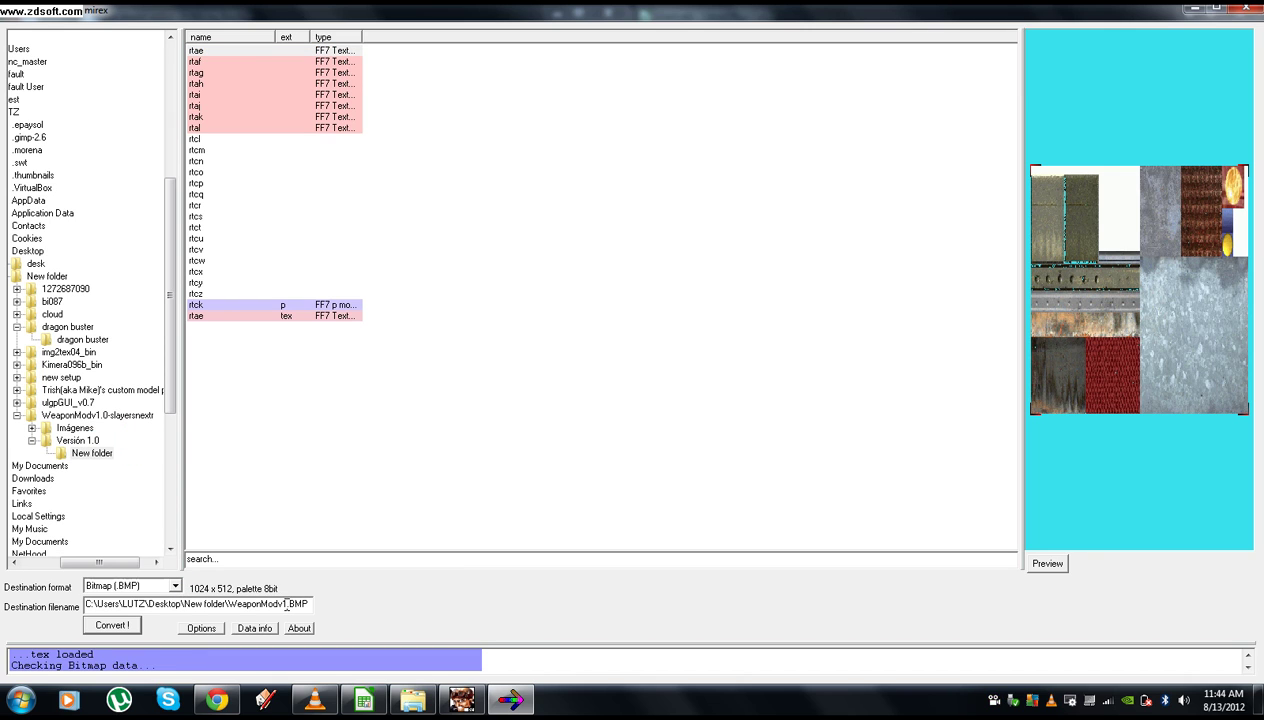
pyautogui.press('BackSpace')
pyautogui.press('BackSpace')
pyautogui.press('BackSpace')
pyautogui.press('BackSpace')
pyautogui.press('BackSpace')
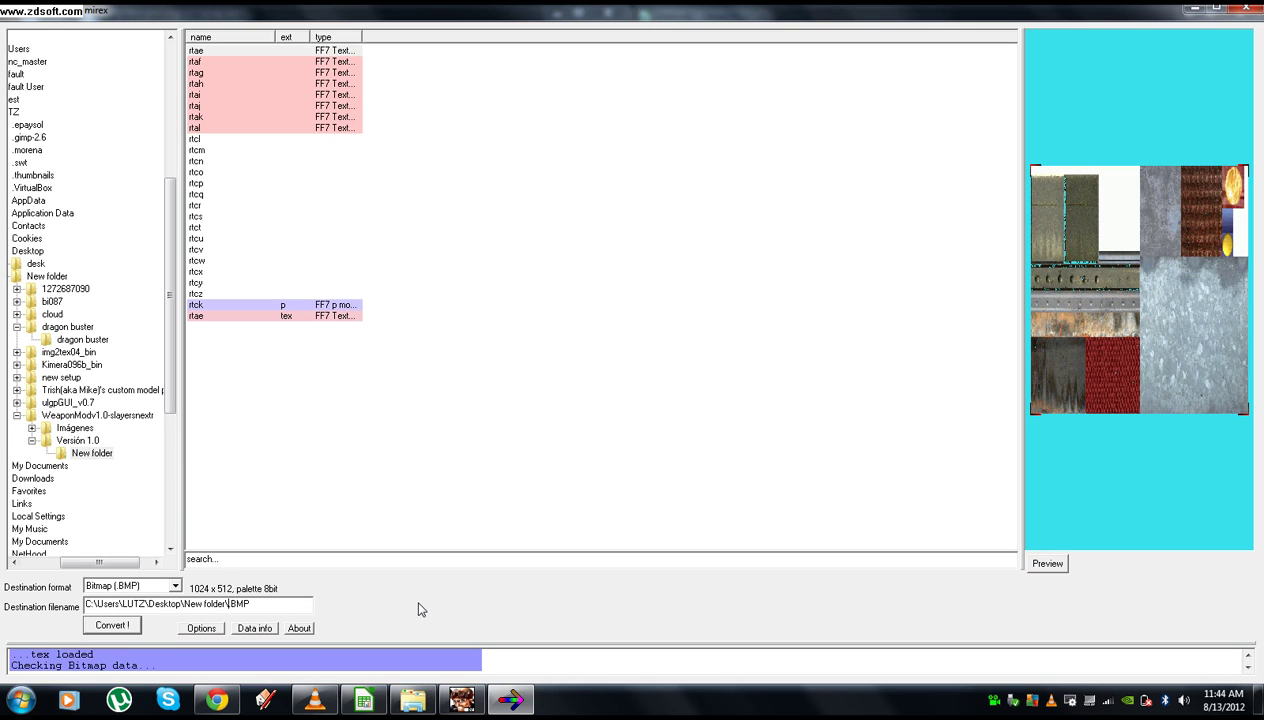
pyautogui.press('Delete')
pyautogui.click(115, 627)
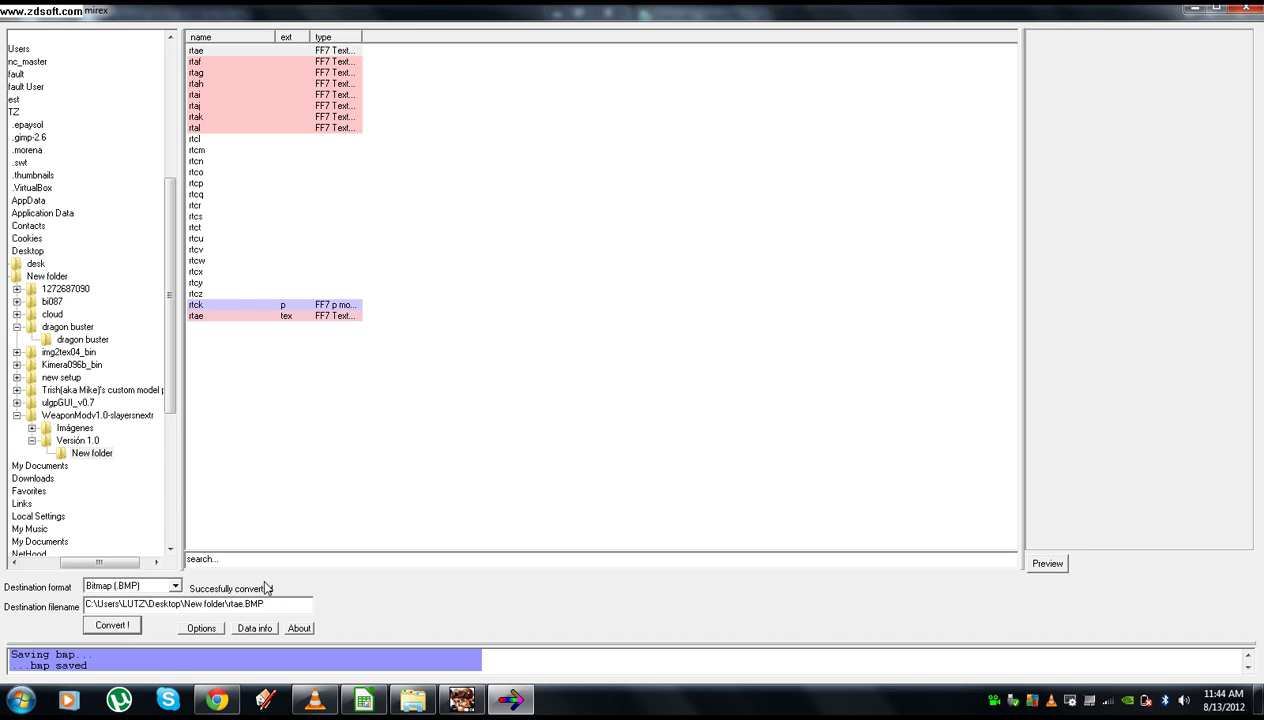
# Step: Leave the converter, go to the main New folder in the file explorer and launch PCreator
pyautogui.click(1195, 9)
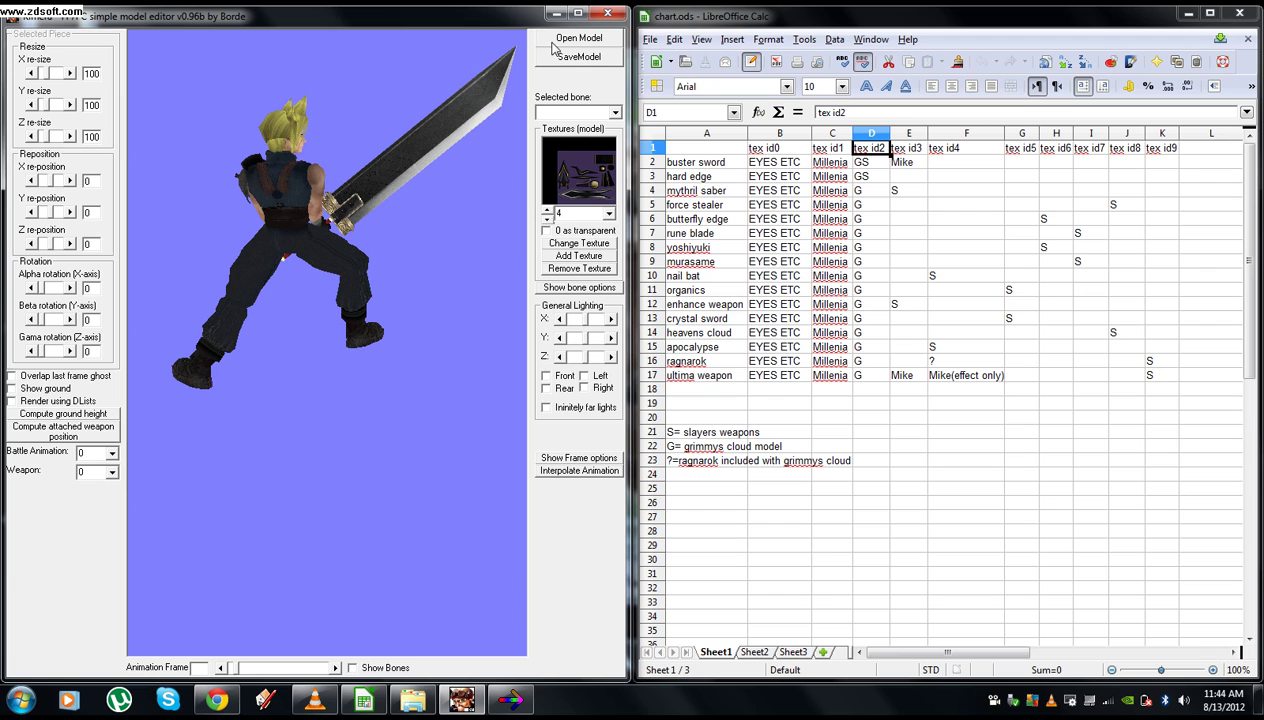
pyautogui.click(412, 703)
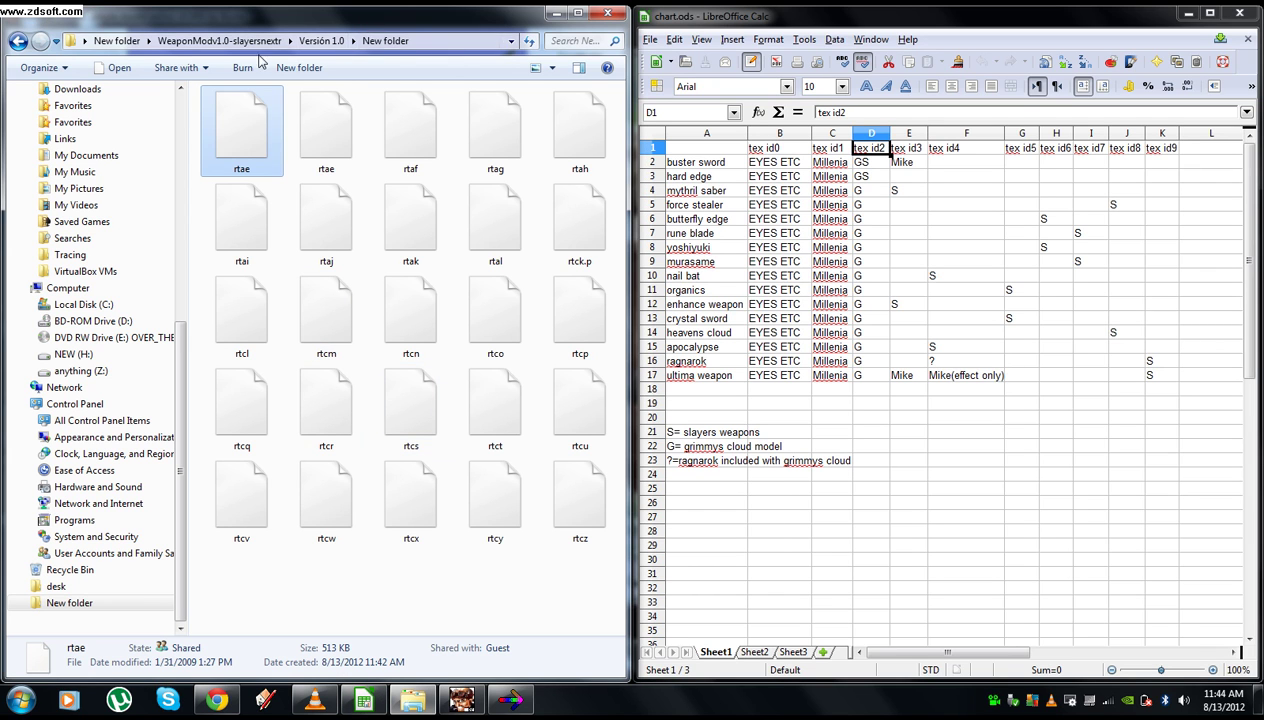
pyautogui.click(117, 41)
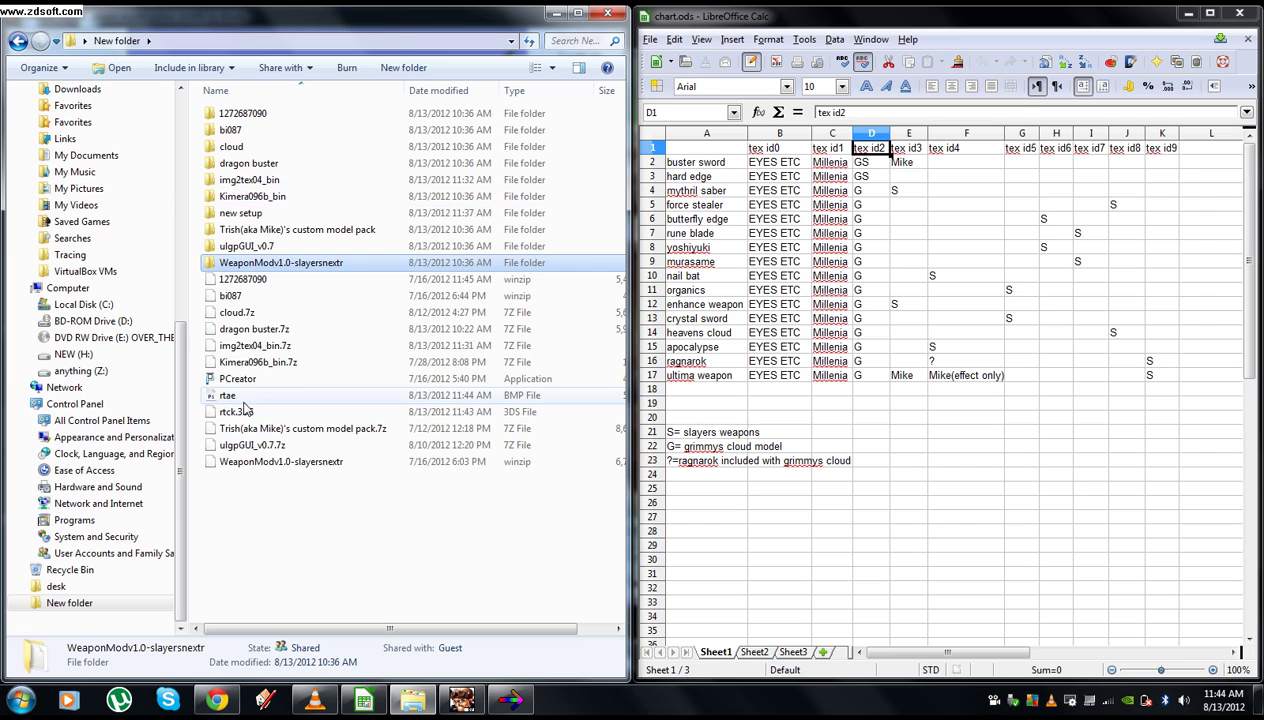
pyautogui.doubleClick(240, 379)
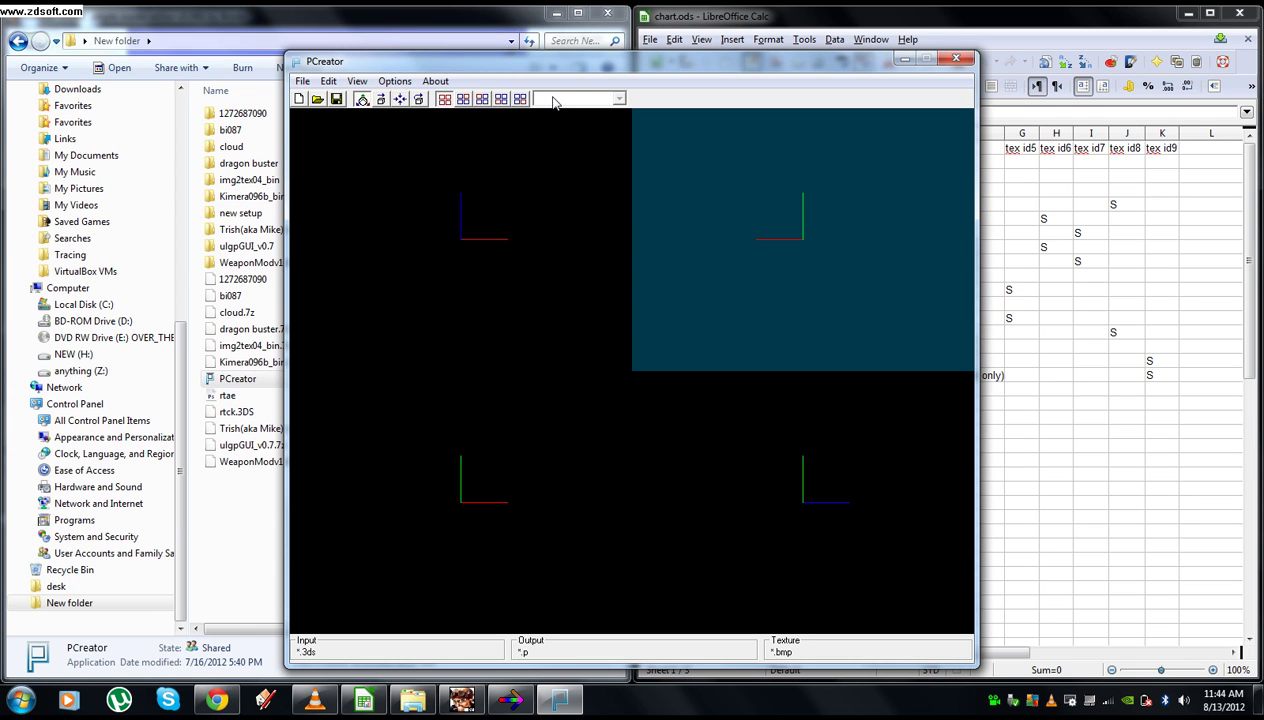
# Step: Open the rtck.3DS model from the main New folder in PCreator
pyautogui.click(319, 100)
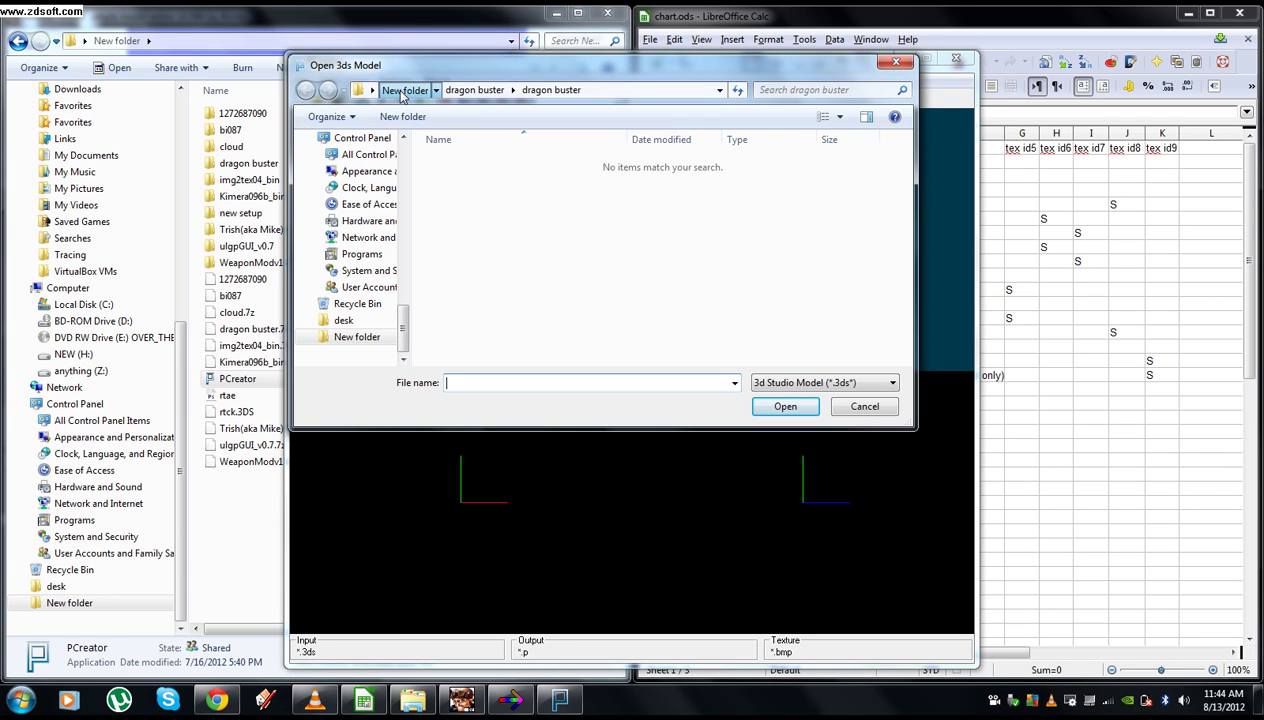
pyautogui.click(404, 91)
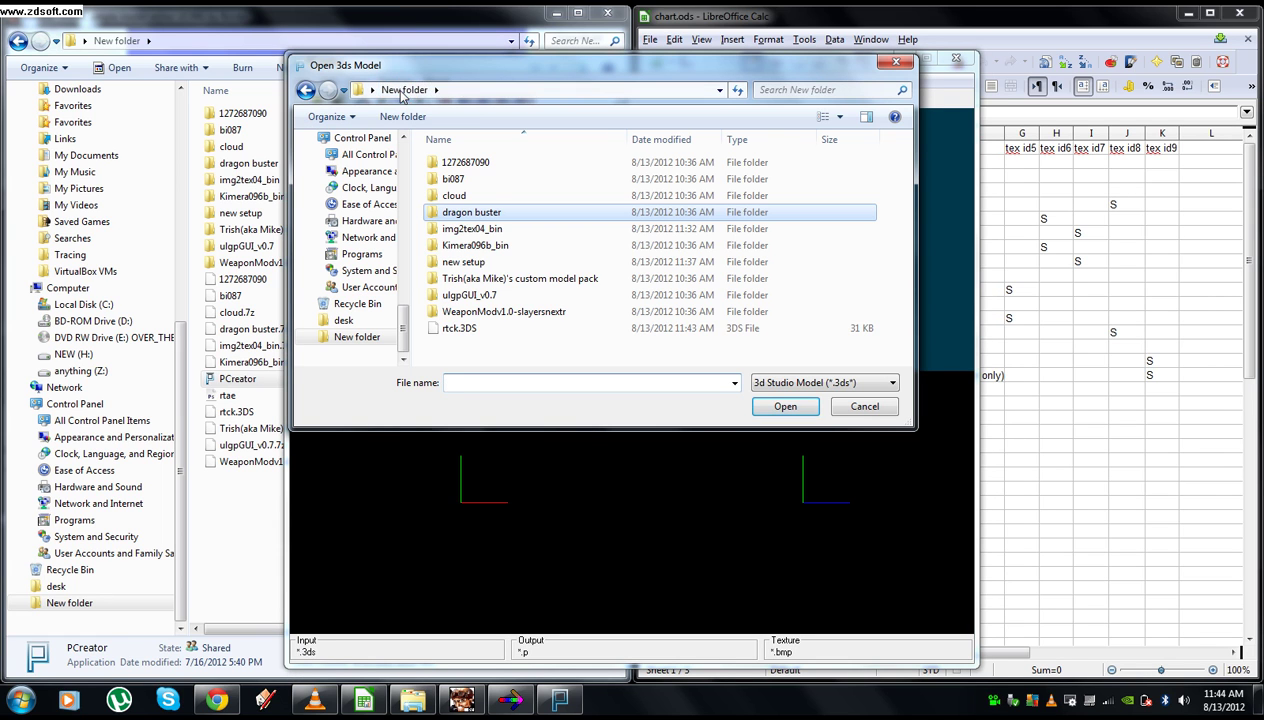
pyautogui.click(452, 333)
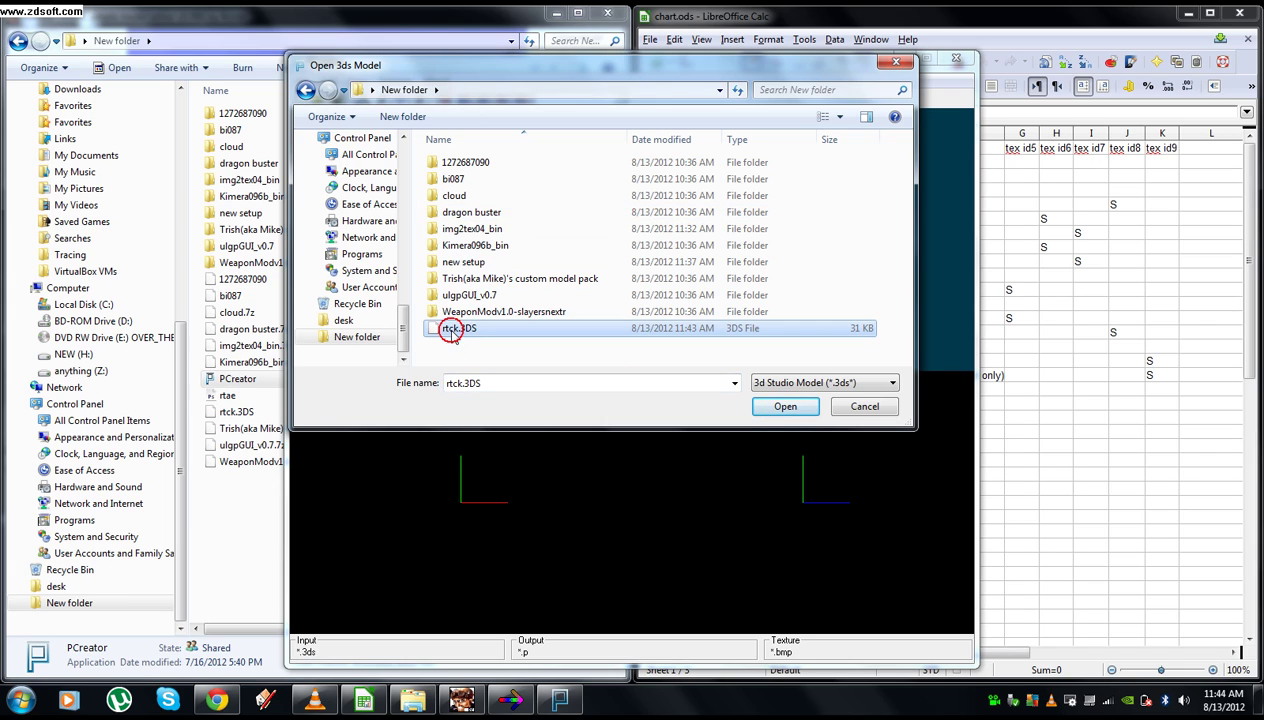
pyautogui.click(770, 408)
# Step: Select the rtck - 0 group and examine the highlighted sword model in the 3D view
pyautogui.moveTo(778, 197); pyautogui.dragTo(734, 314)
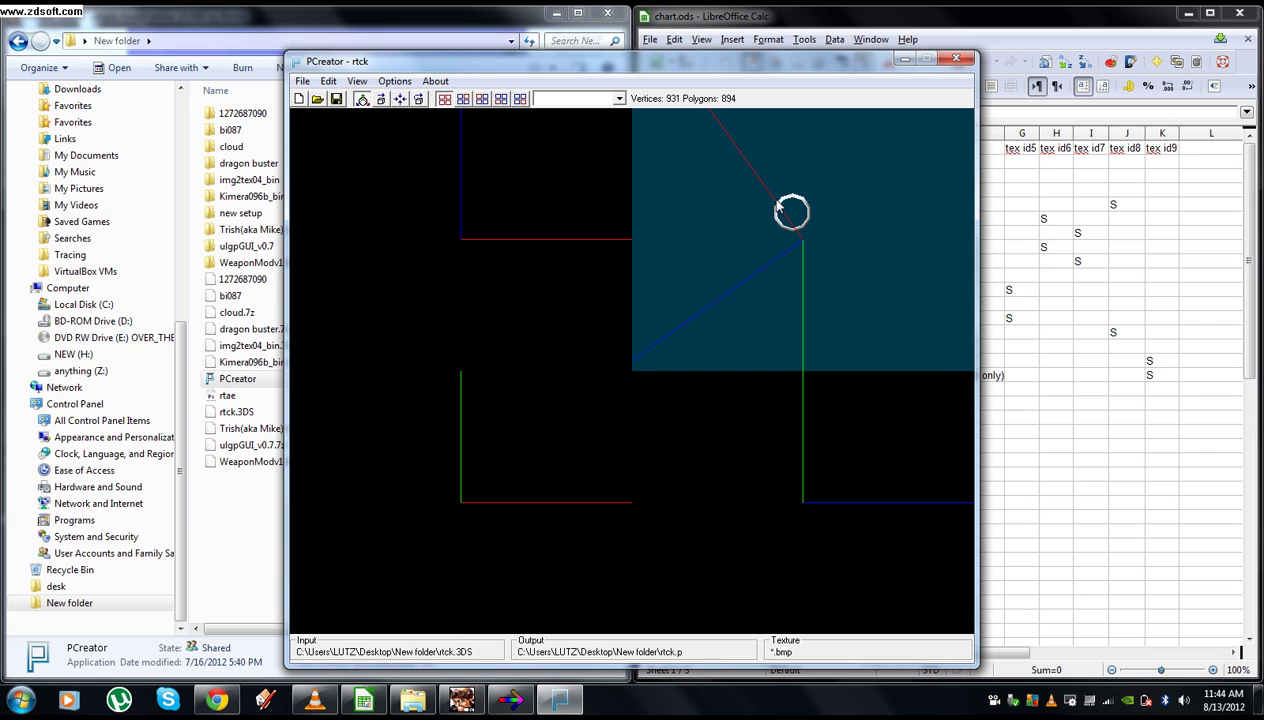
pyautogui.click(620, 98)
pyautogui.click(606, 133)
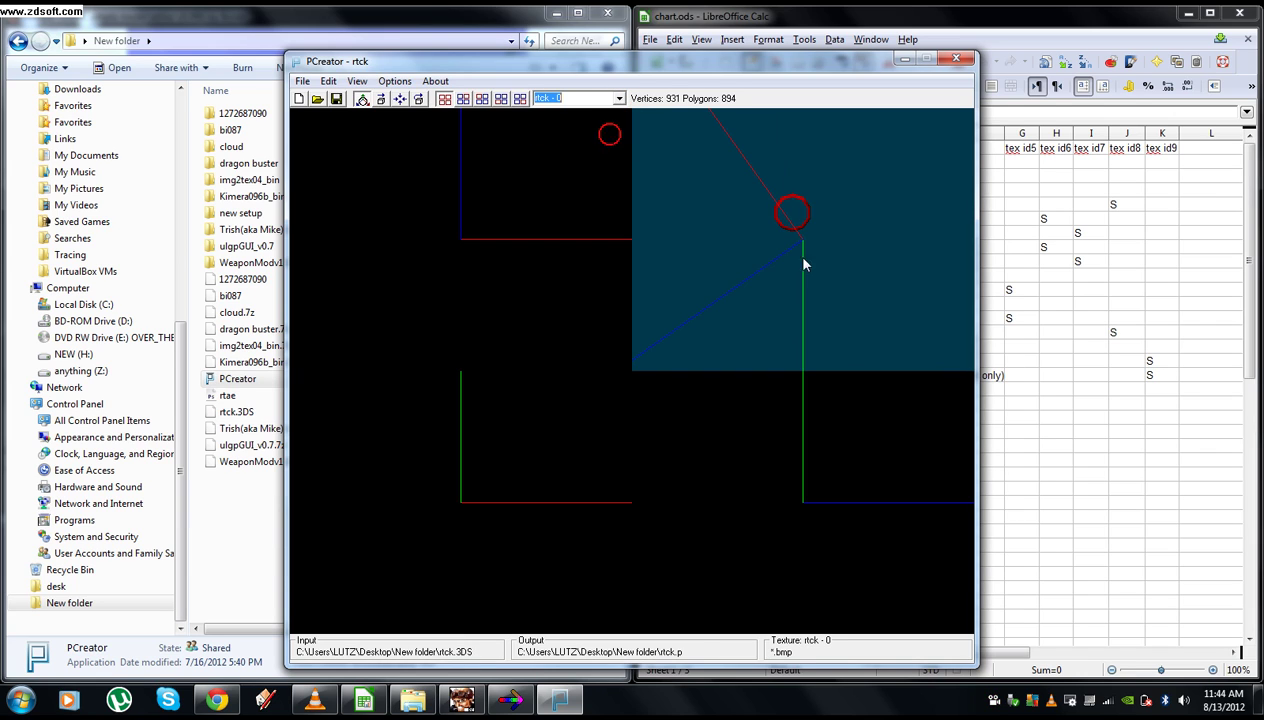
pyautogui.moveTo(848, 296); pyautogui.dragTo(814, 150, button='right')
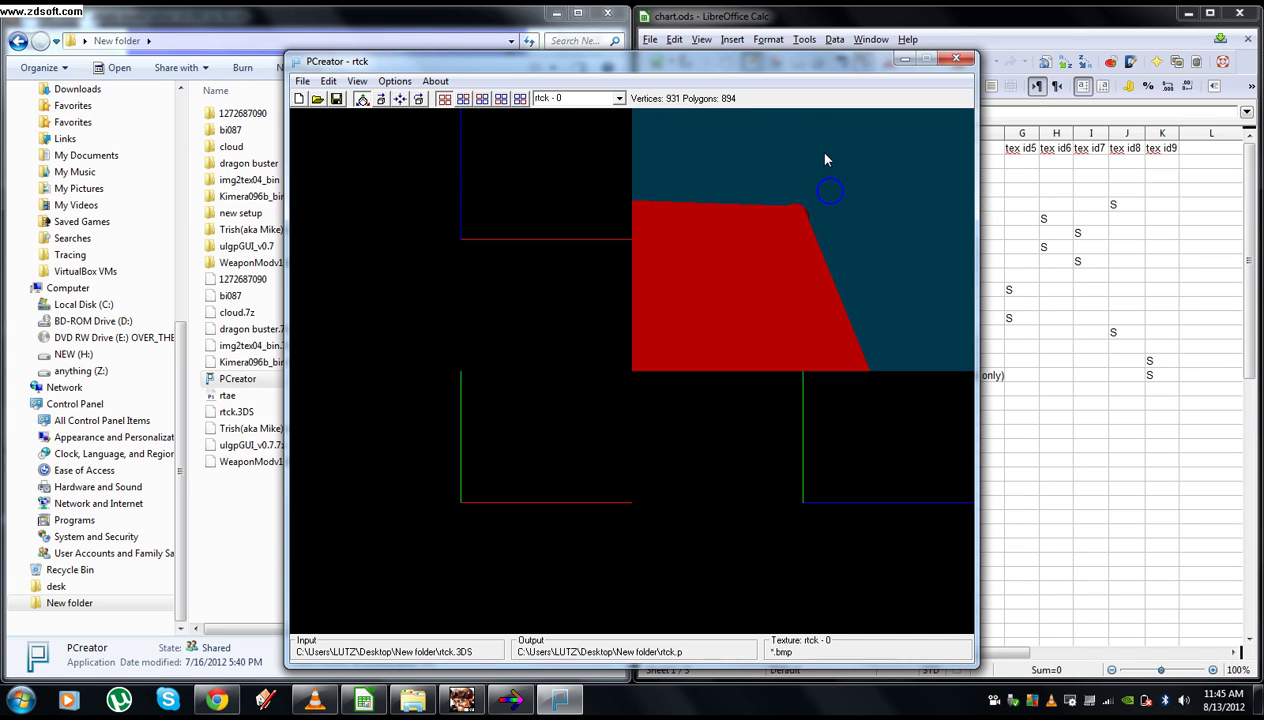
pyautogui.moveTo(830, 292); pyautogui.dragTo(828, 167, button='right')
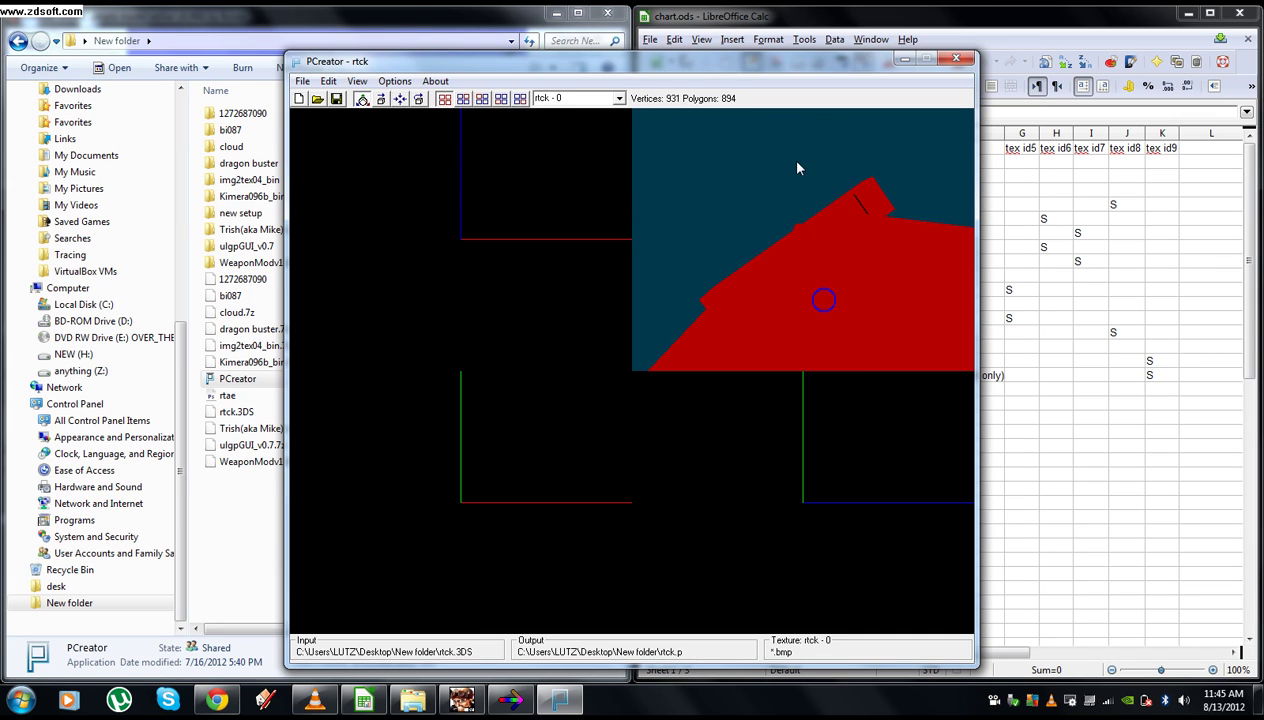
pyautogui.moveTo(798, 212); pyautogui.dragTo(737, 436)
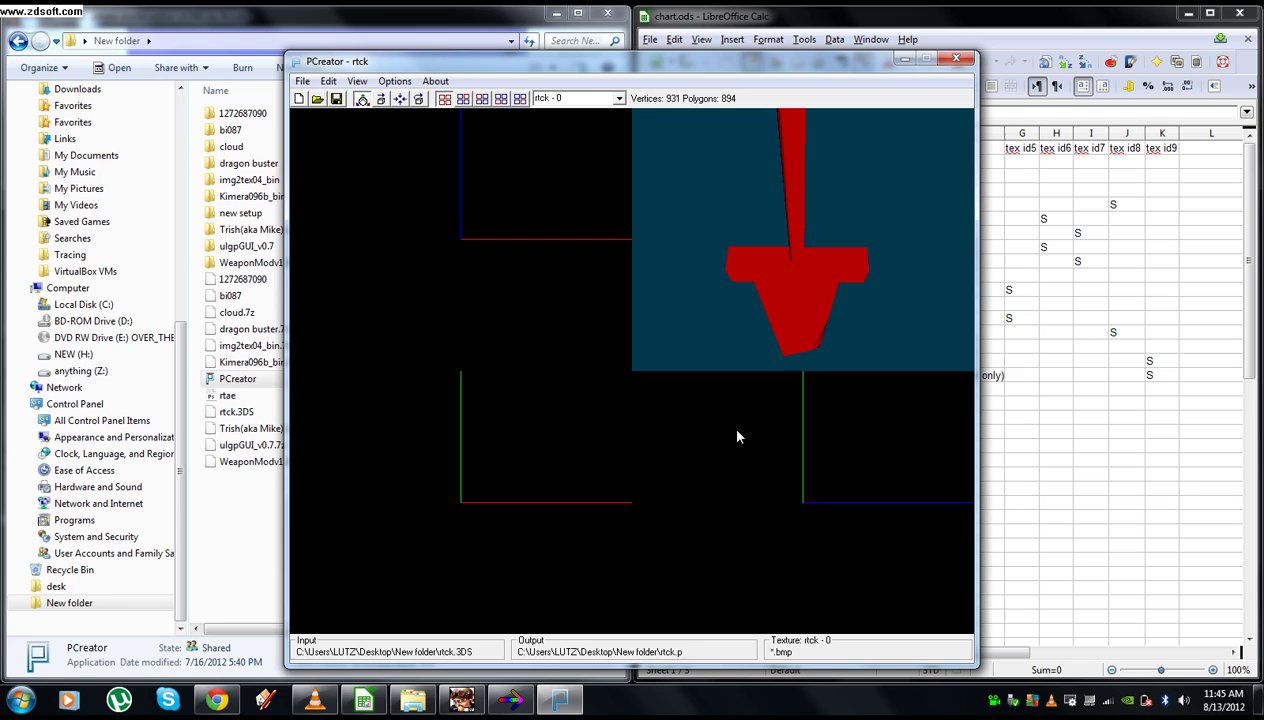
pyautogui.moveTo(837, 222); pyautogui.dragTo(753, 305)
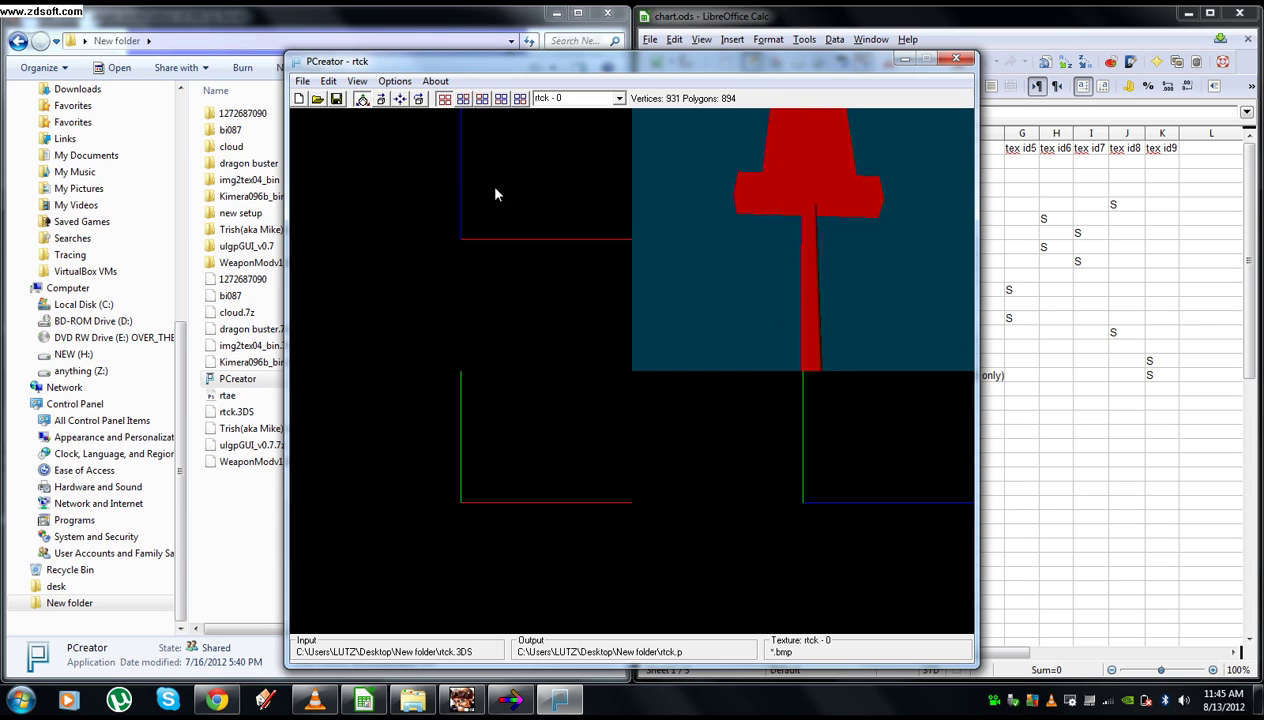
# Step: Choose the rtck - 0 group again and set the output type to Battle Model
pyautogui.click(617, 99)
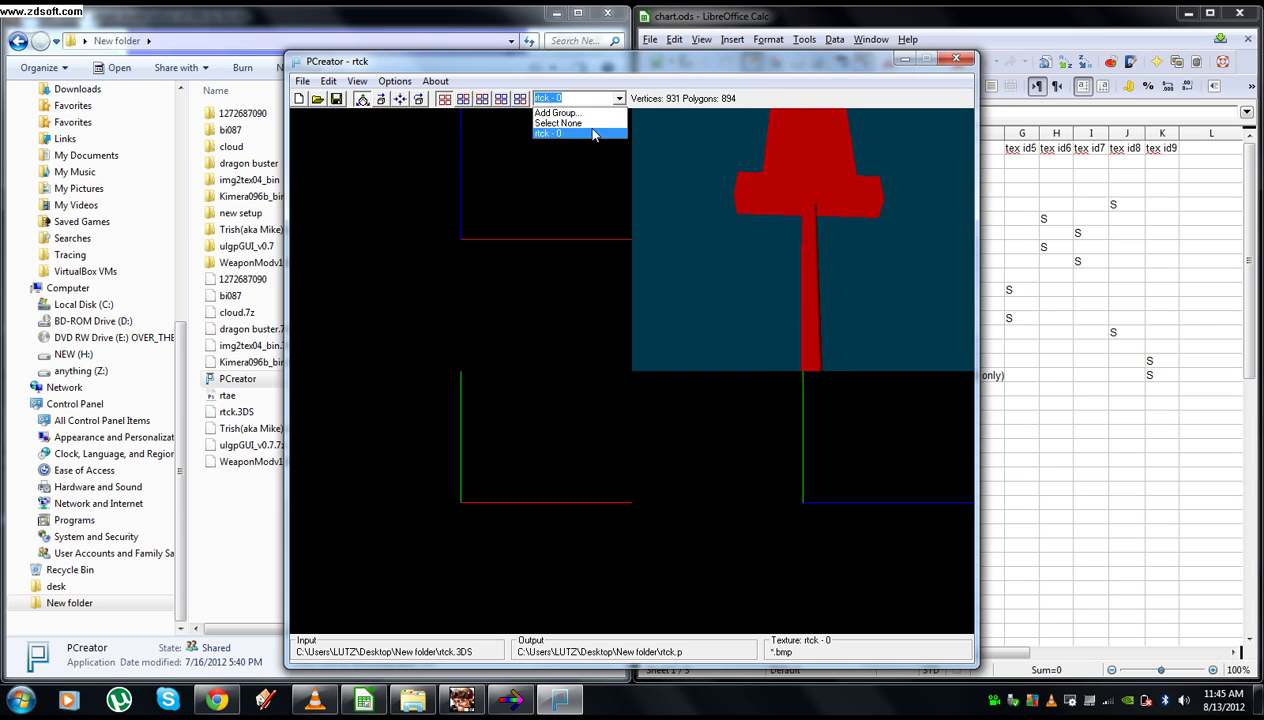
pyautogui.click(591, 134)
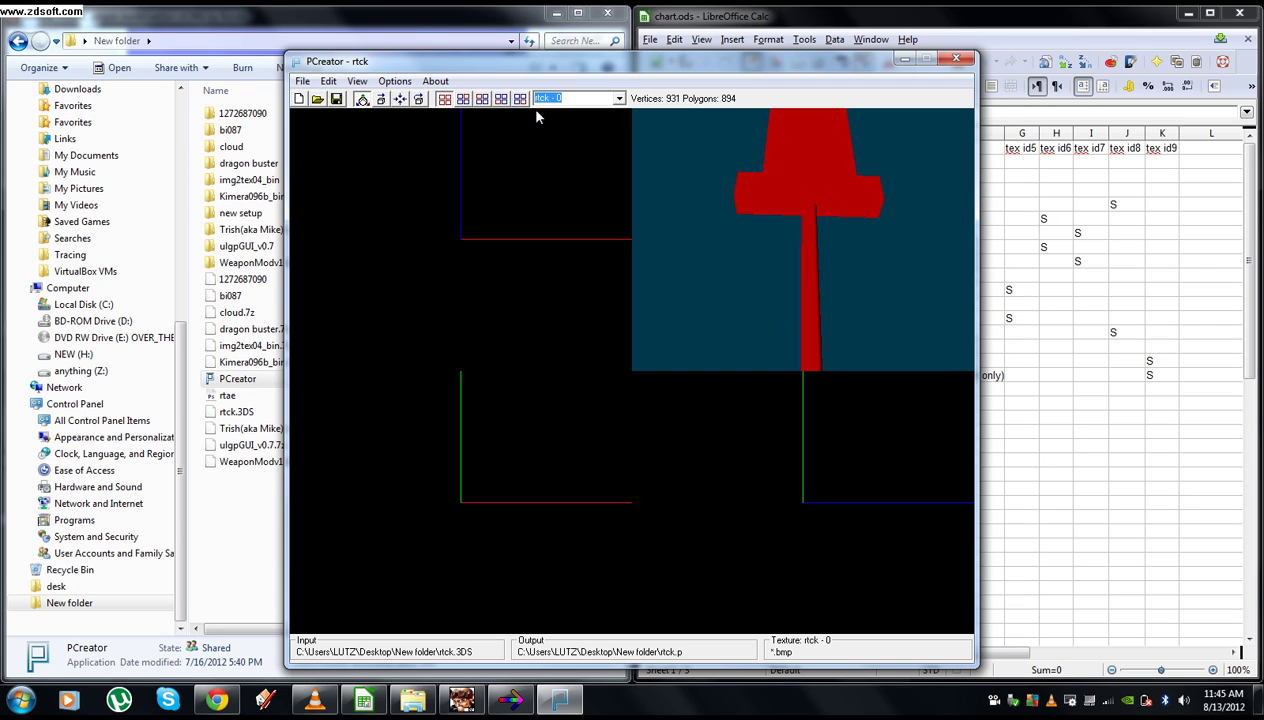
pyautogui.click(396, 82)
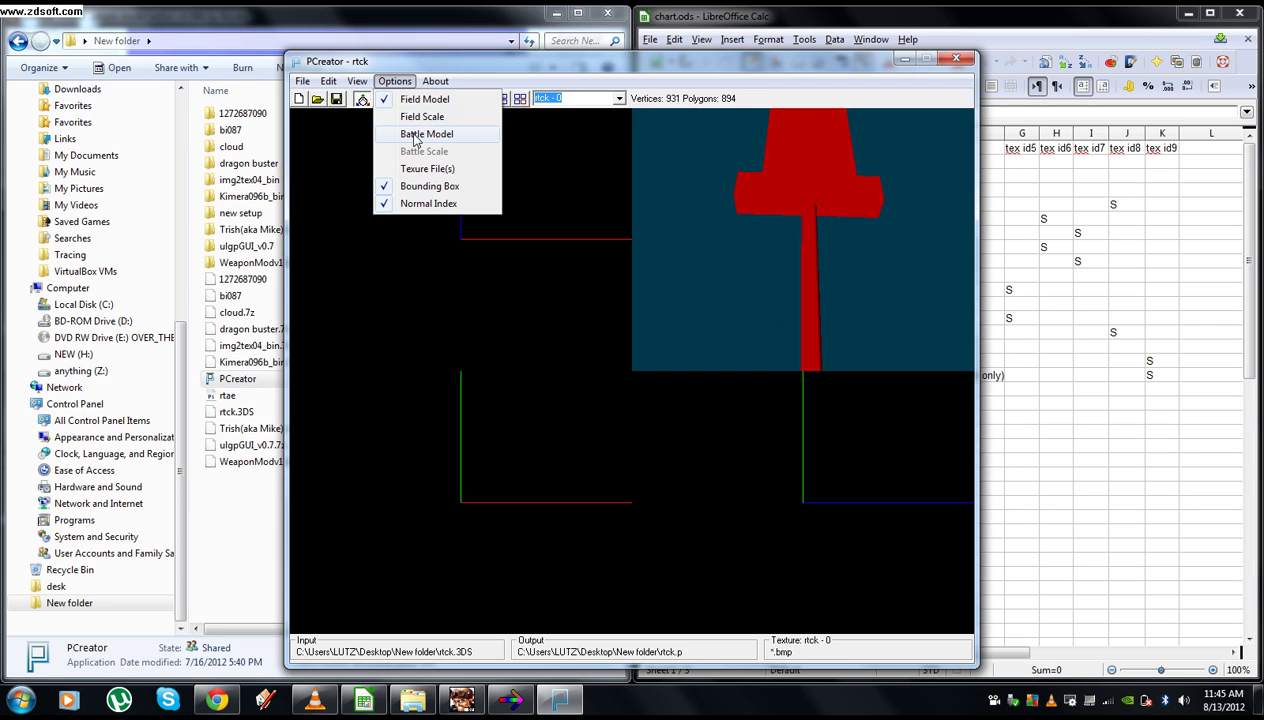
pyautogui.click(416, 136)
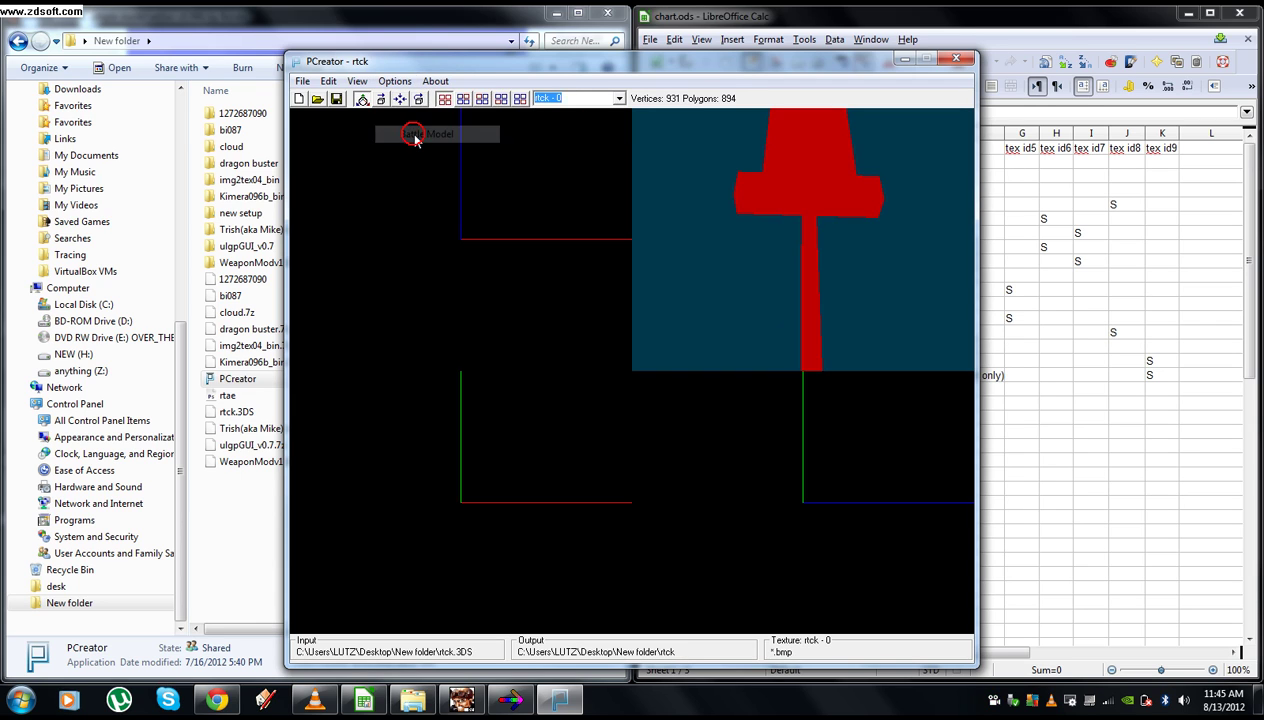
# Step: Open the bitmap file selection for the rtck - 0 group's texture
pyautogui.click(309, 84)
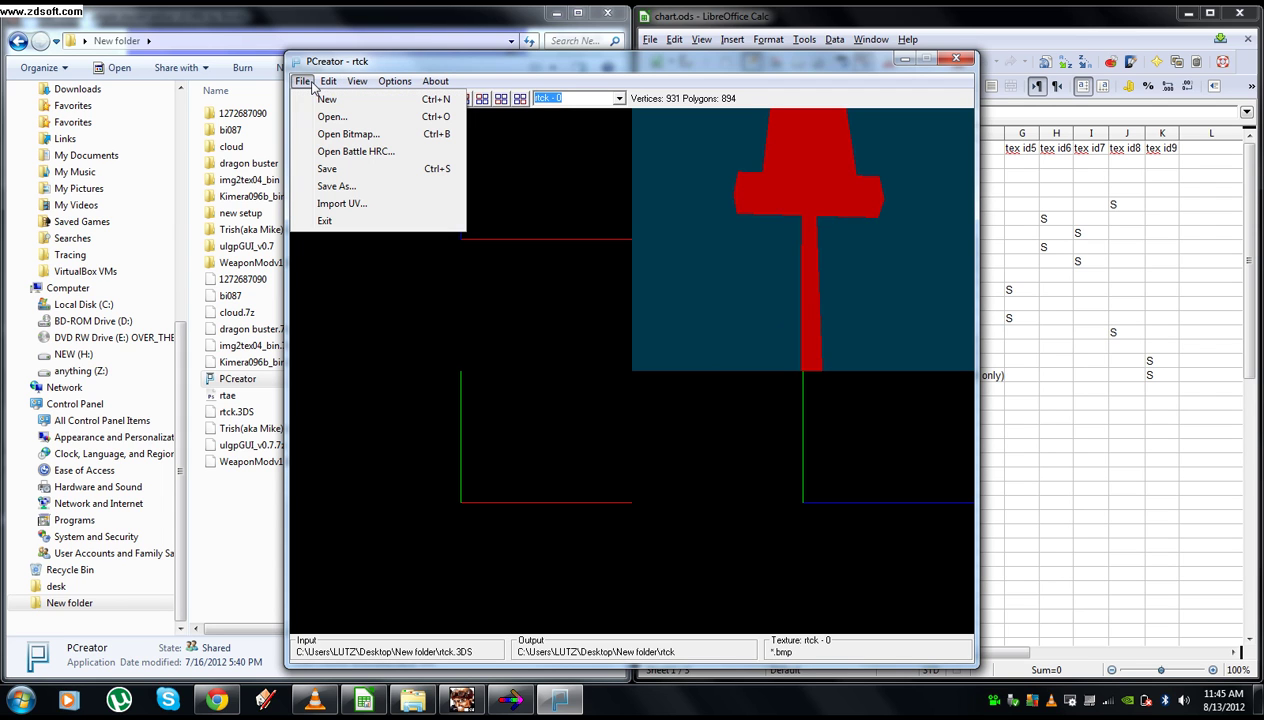
pyautogui.click(330, 137)
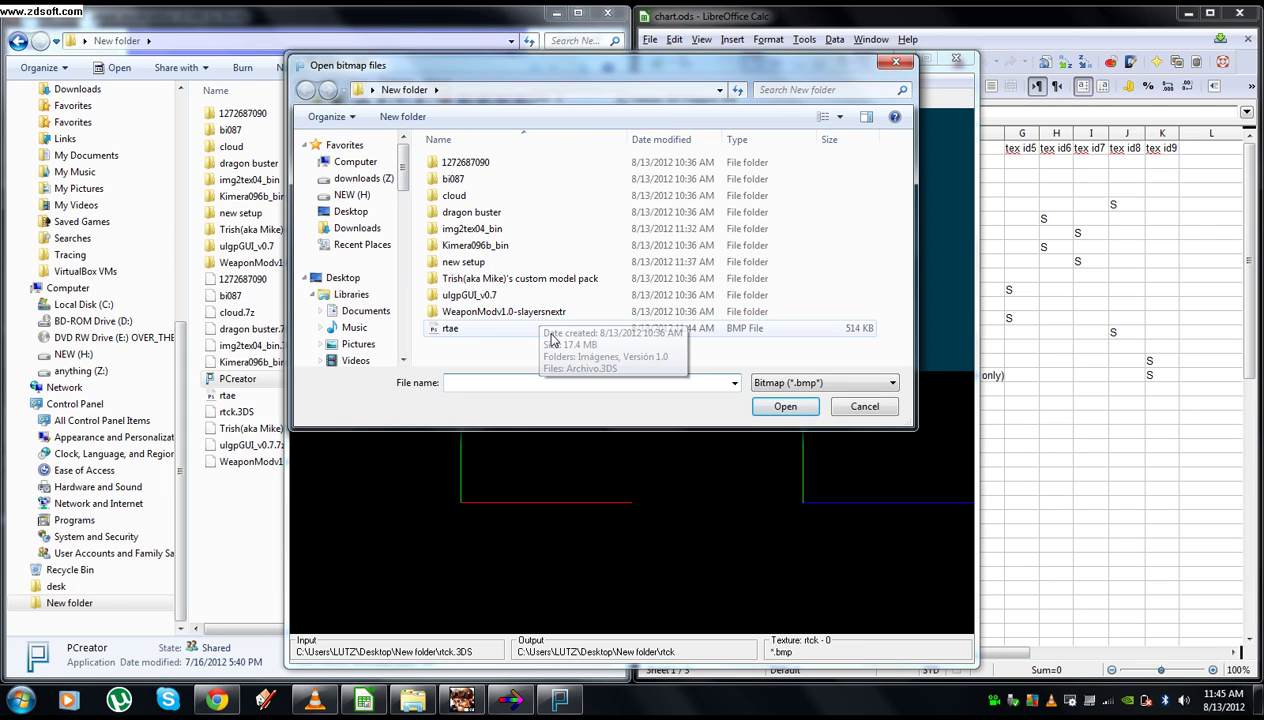